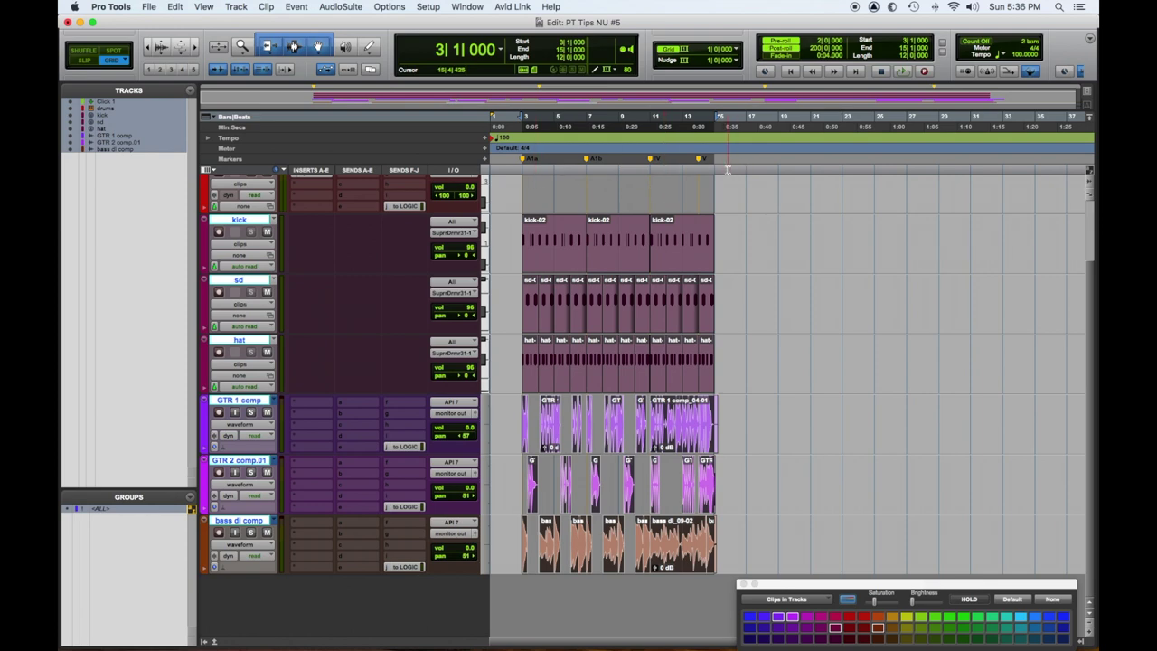
# Extend the all-track selection from bar 3 to bar 17 and repeat it once, then clear the selection.
pyautogui.keyDown('shift'); pyautogui.click(744, 230); pyautogui.keyUp('shift')
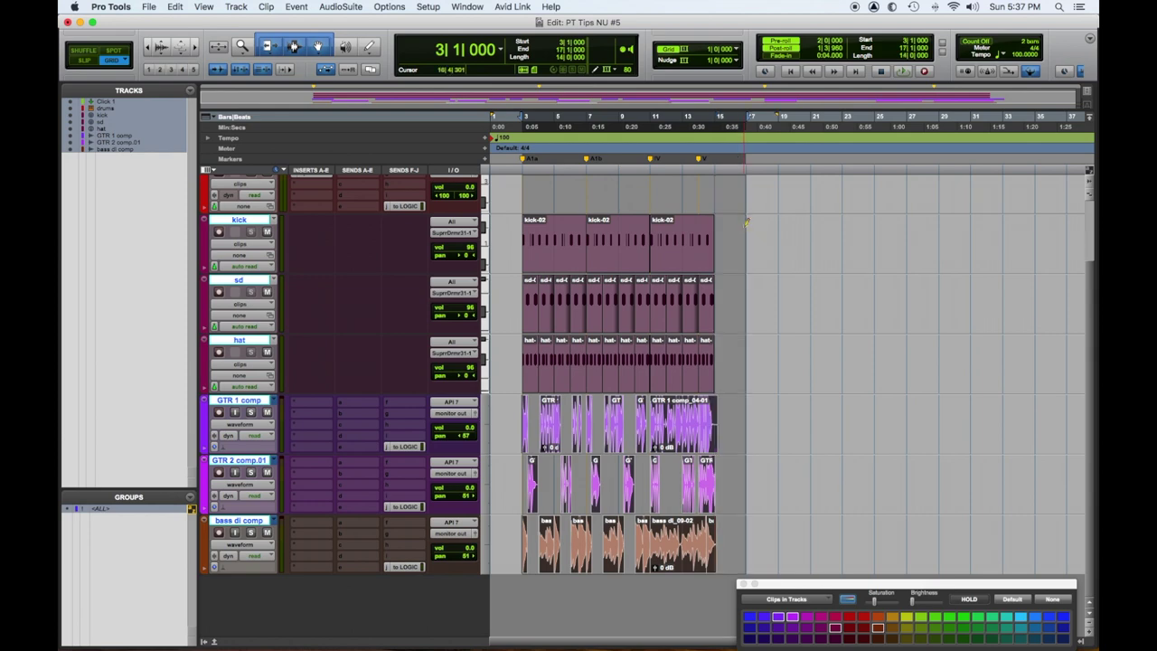
pyautogui.hotkey('alt', 'r')
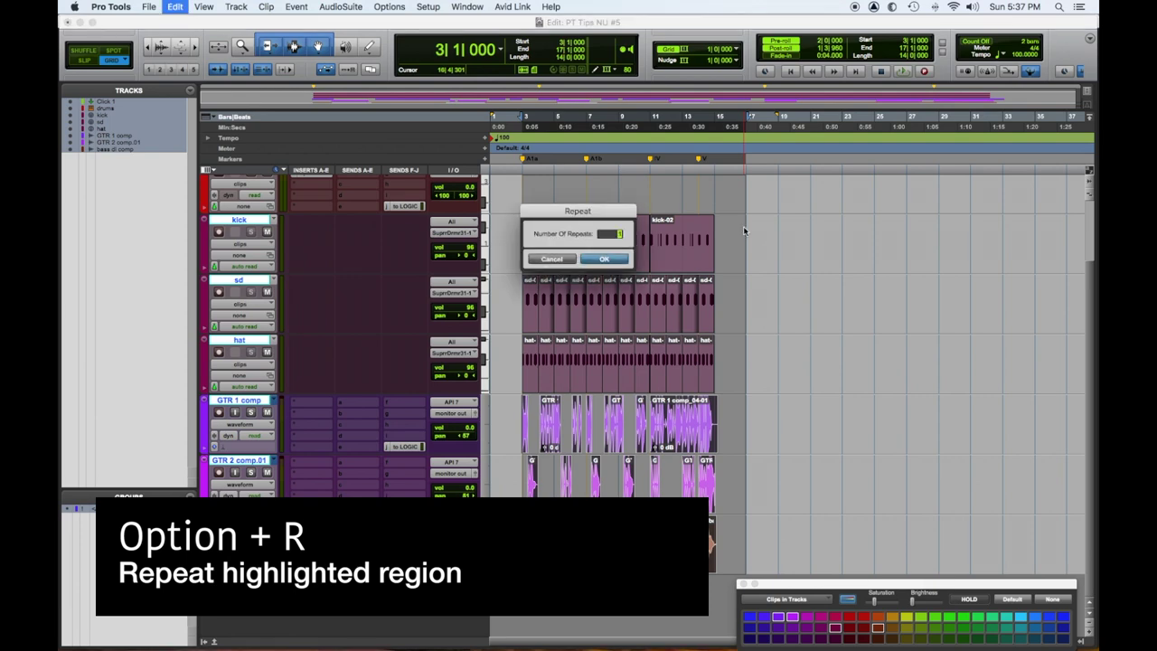
pyautogui.press('Return')
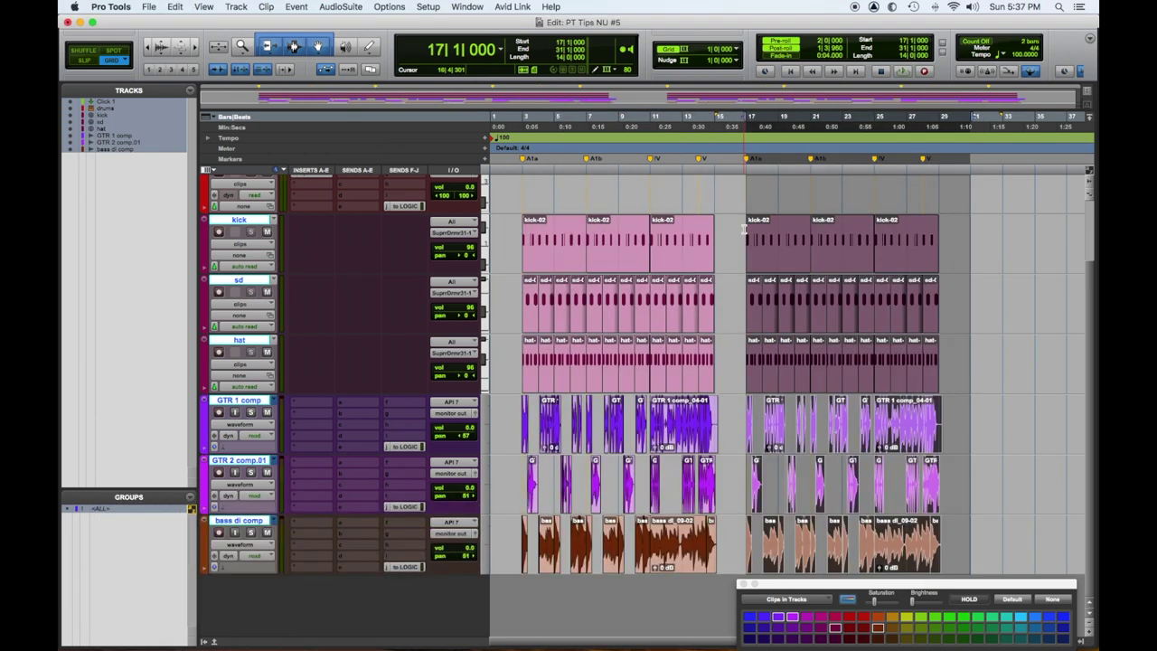
pyautogui.click(731, 191)
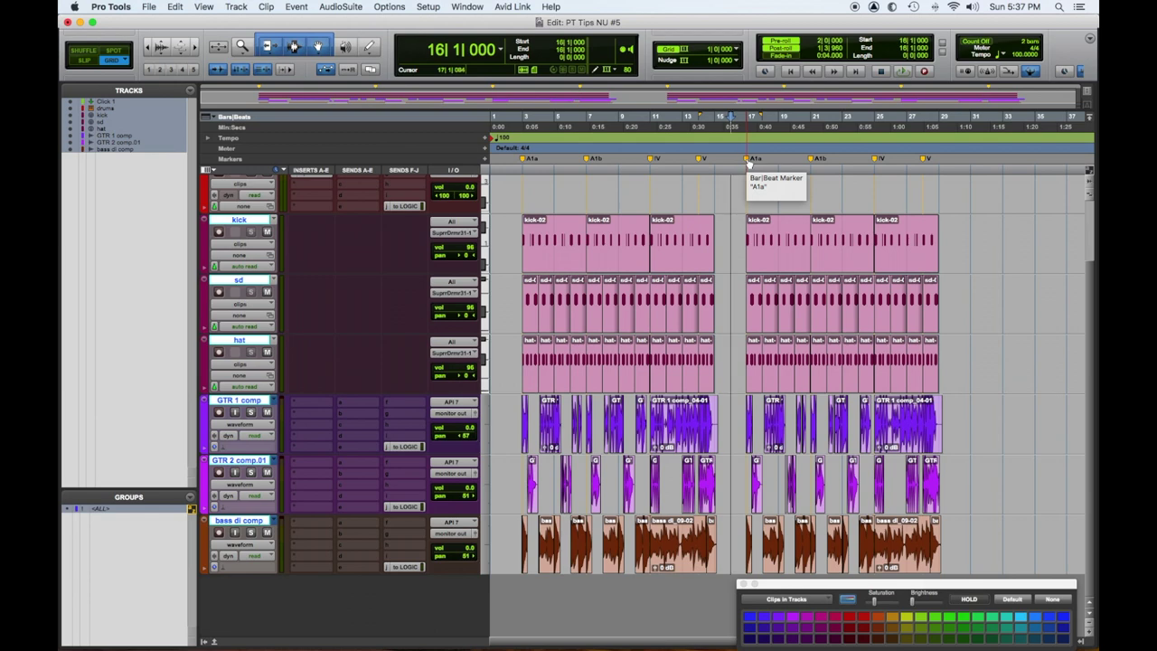
# Show the Memory Locations list and rename the copied A1a marker at bar 17 as A2a.
pyautogui.press('super+KP_5')
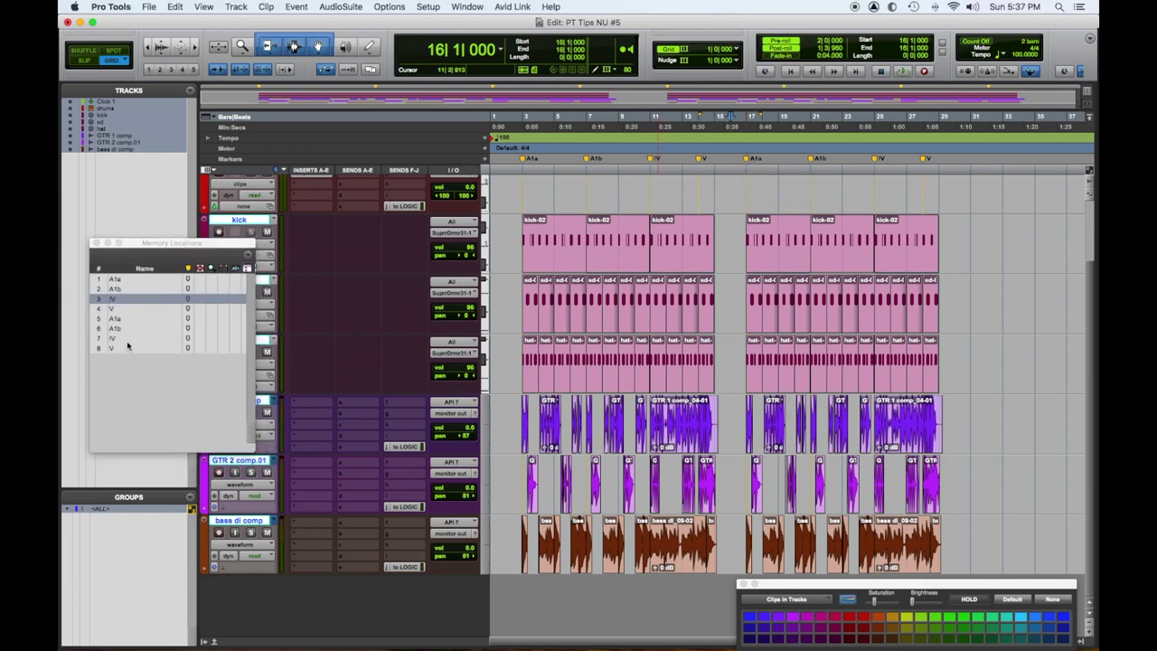
pyautogui.moveTo(181, 245); pyautogui.dragTo(153, 484)
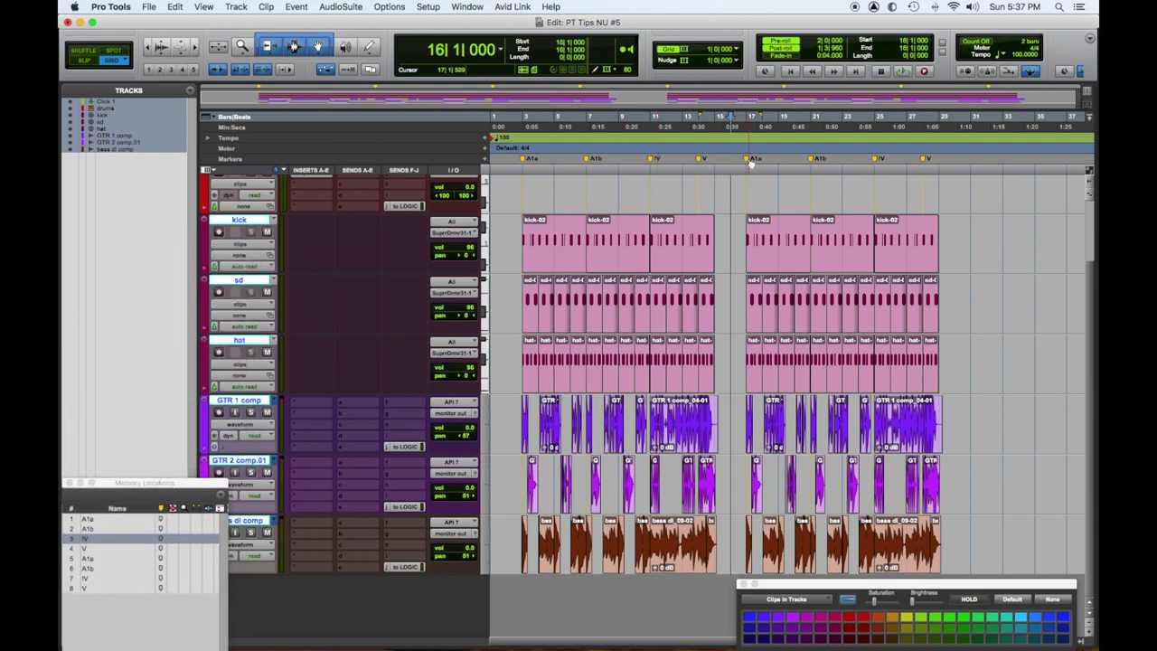
pyautogui.click(749, 161)
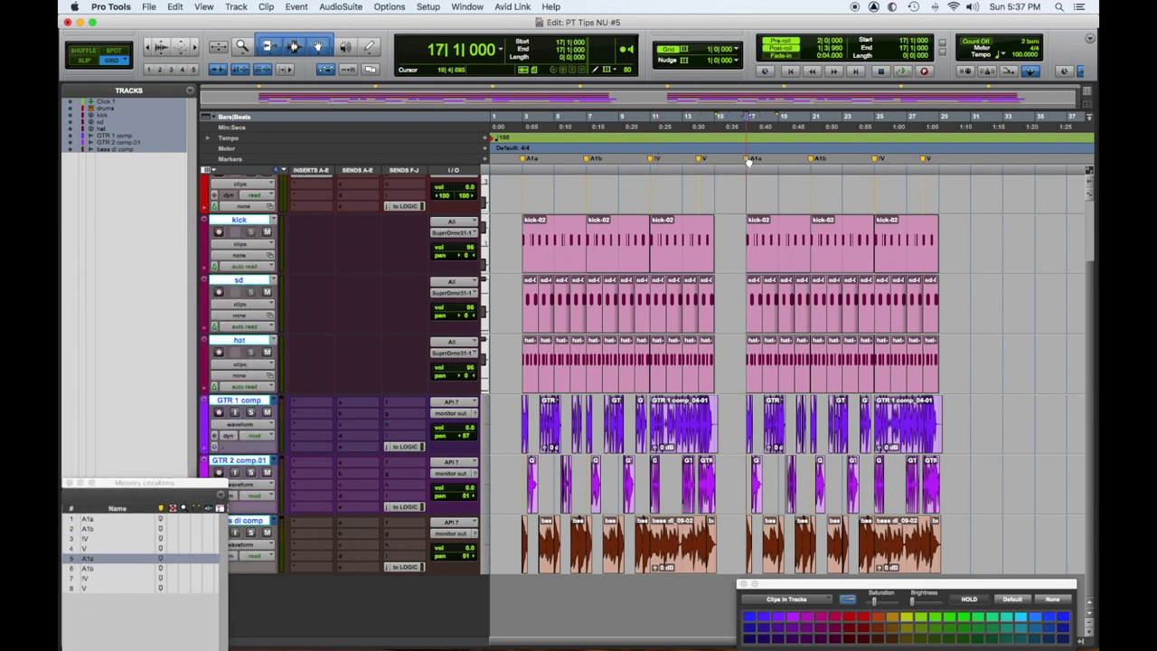
pyautogui.doubleClick(748, 161)
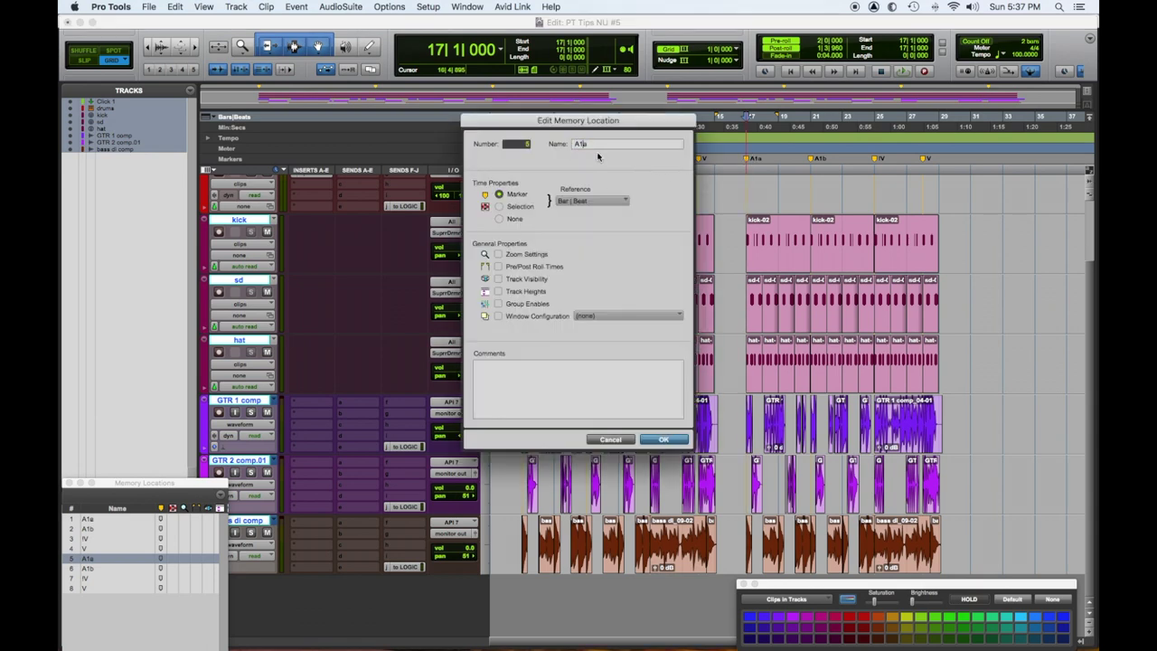
pyautogui.write('A2a')
pyautogui.press('Return')
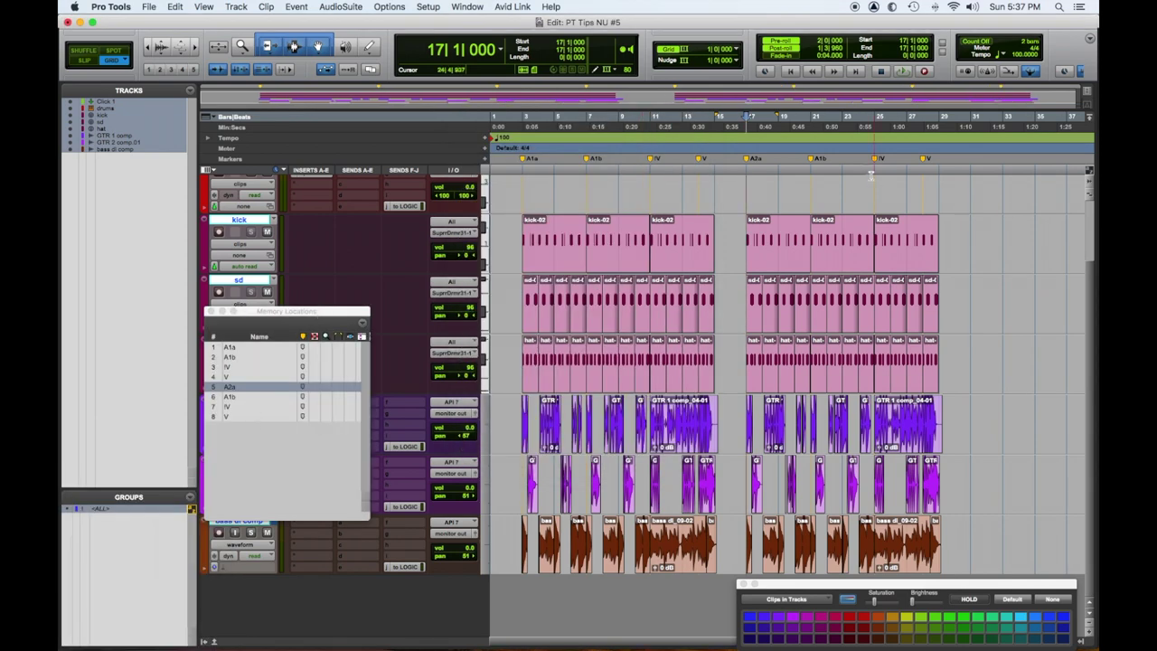
# Rename the copied A1b marker at bar 21 as A2b.
pyautogui.keyDown('ctrl'); pyautogui.click(250, 398); pyautogui.keyUp('ctrl')
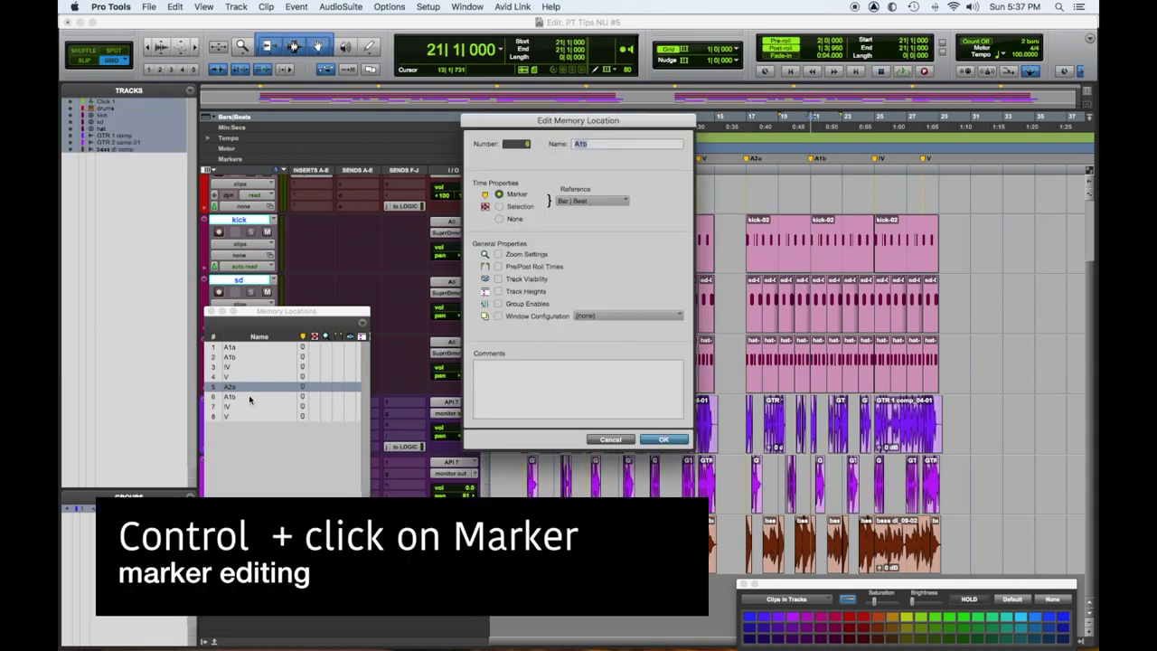
pyautogui.press('Right')
pyautogui.press('Left')
pyautogui.press('BackSpace')
pyautogui.write('2')
pyautogui.press('Return')
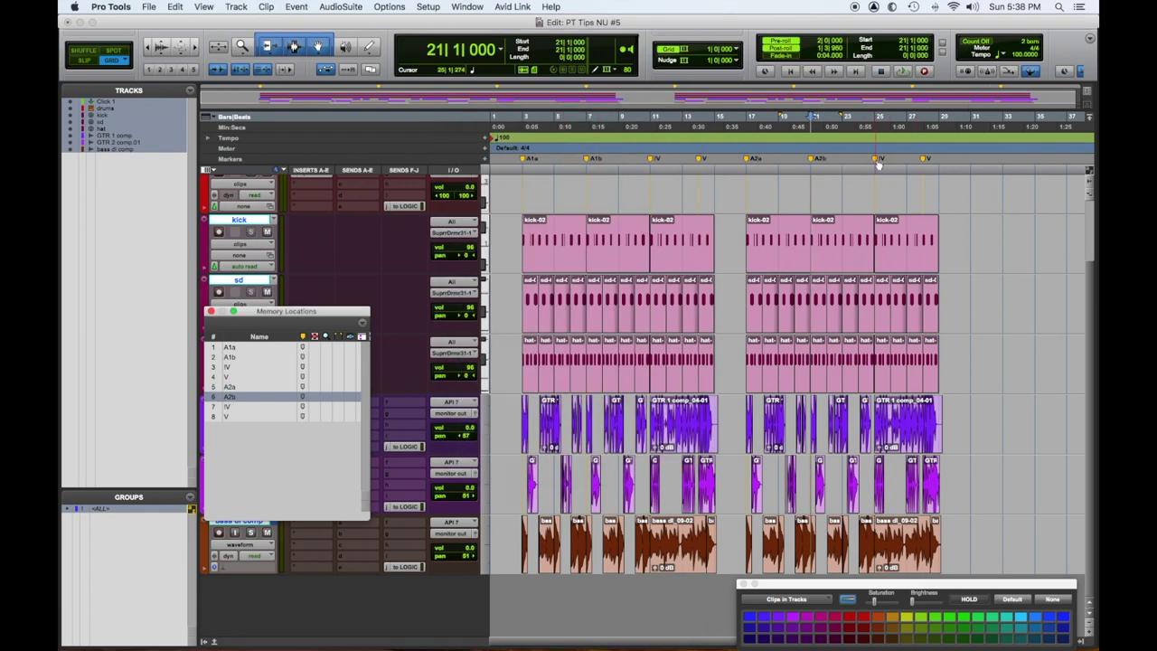
# Rename the copied IV and V markers at bars 25 and 28 as IV 2 and V 2.
pyautogui.click(876, 159)
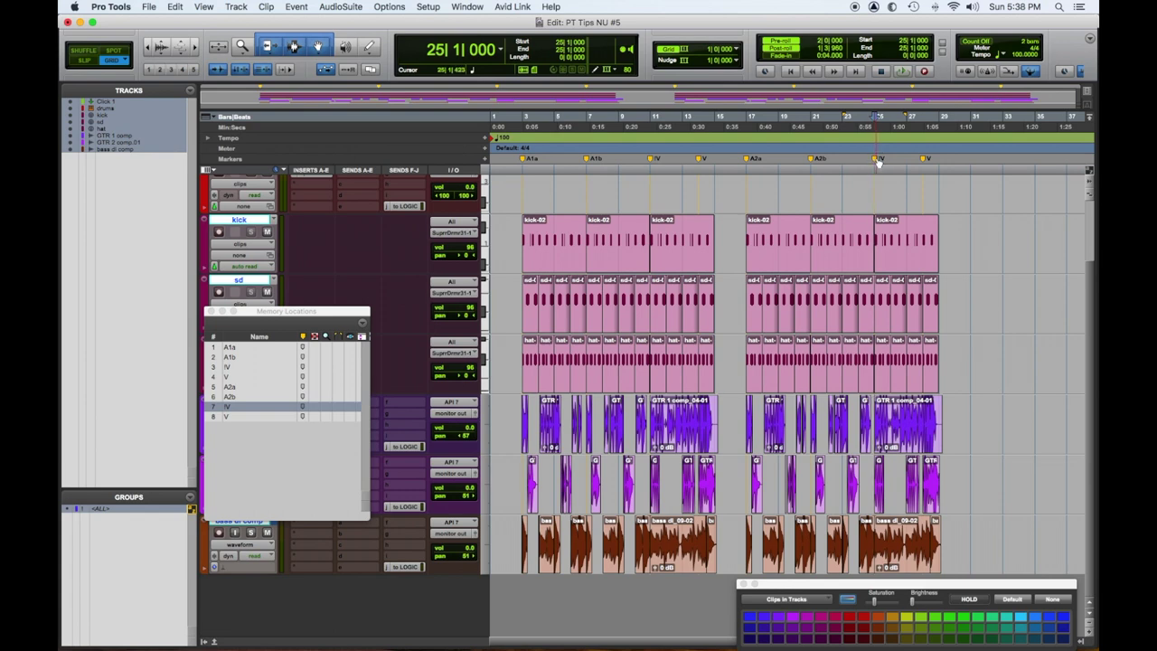
pyautogui.click(923, 160)
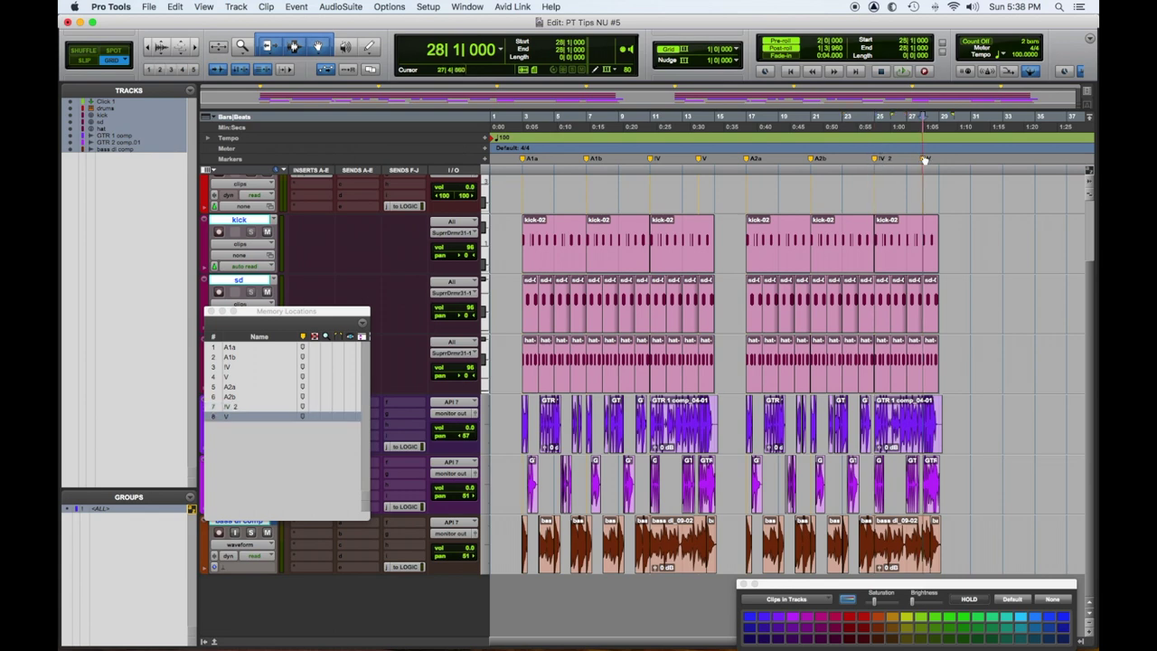
pyautogui.doubleClick(923, 160)
pyautogui.write('V')
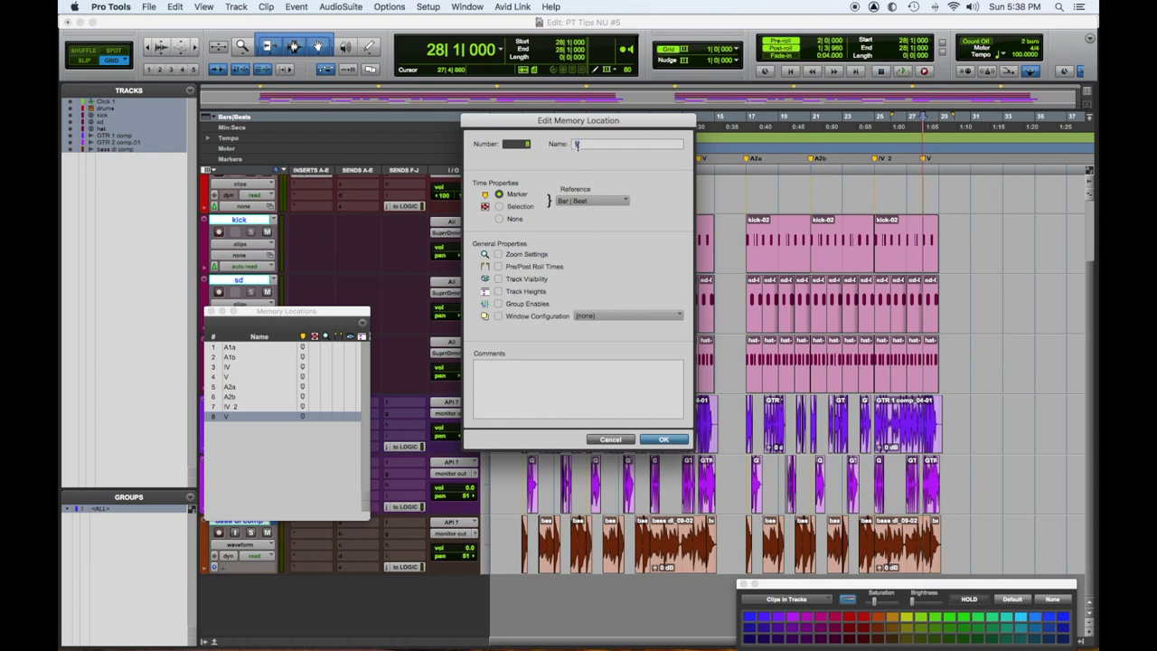
pyautogui.write(' 2')
pyautogui.press('Return')
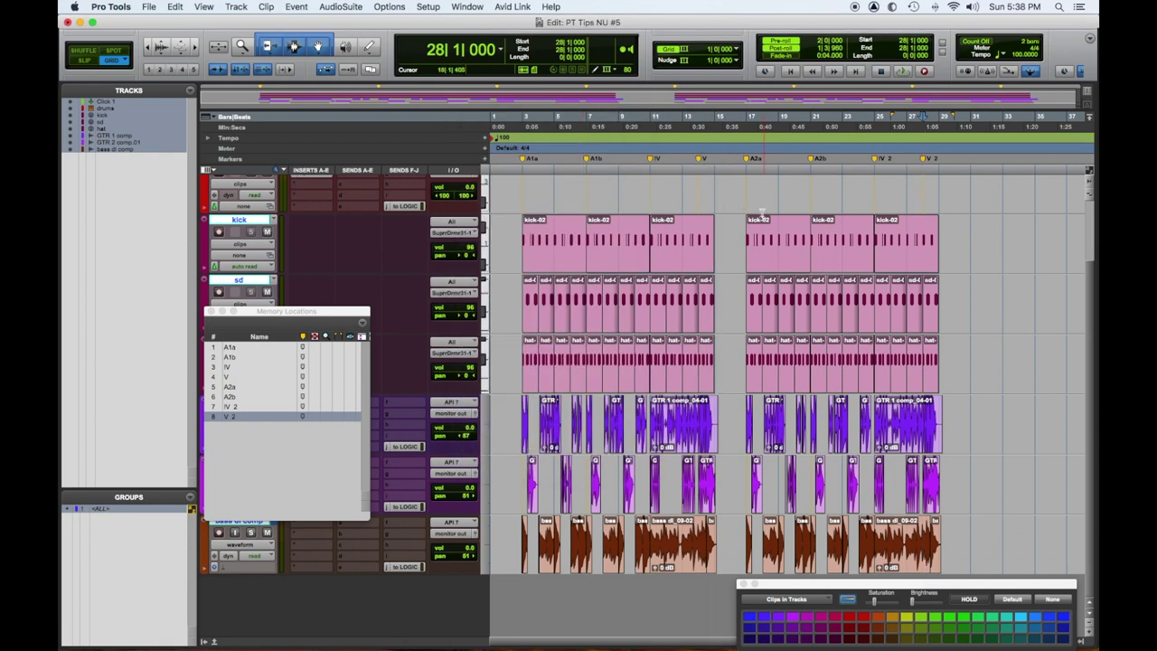
# Create a marker named BD at bar 15, in the gap between the two sections.
pyautogui.click(713, 181)
pyautogui.press('KP_Enter')
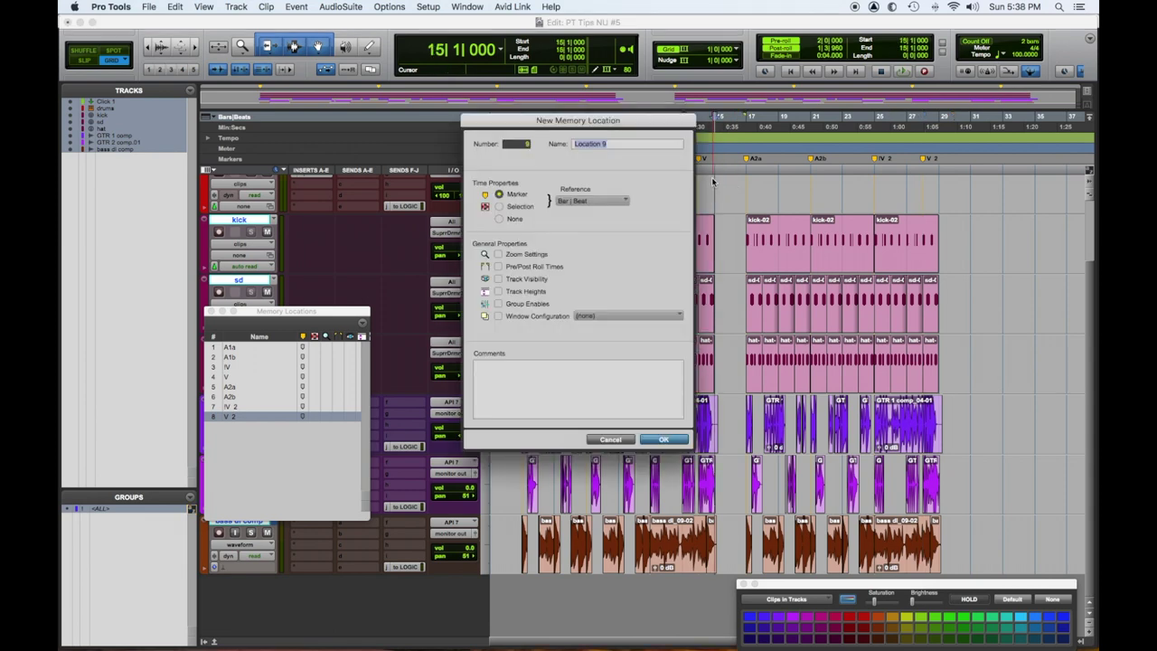
pyautogui.write('BD')
pyautogui.press('Return')
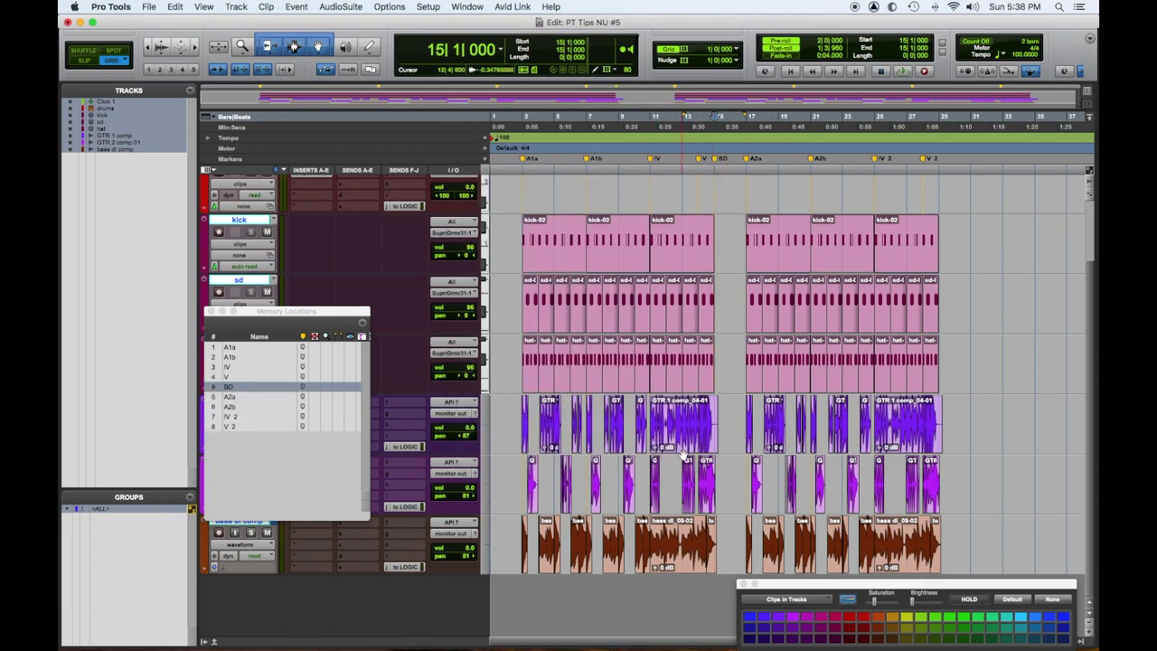
# Disable the <ALL> group while playing back the start of the song, and stop playback.
pyautogui.click(525, 441)
pyautogui.press('space')
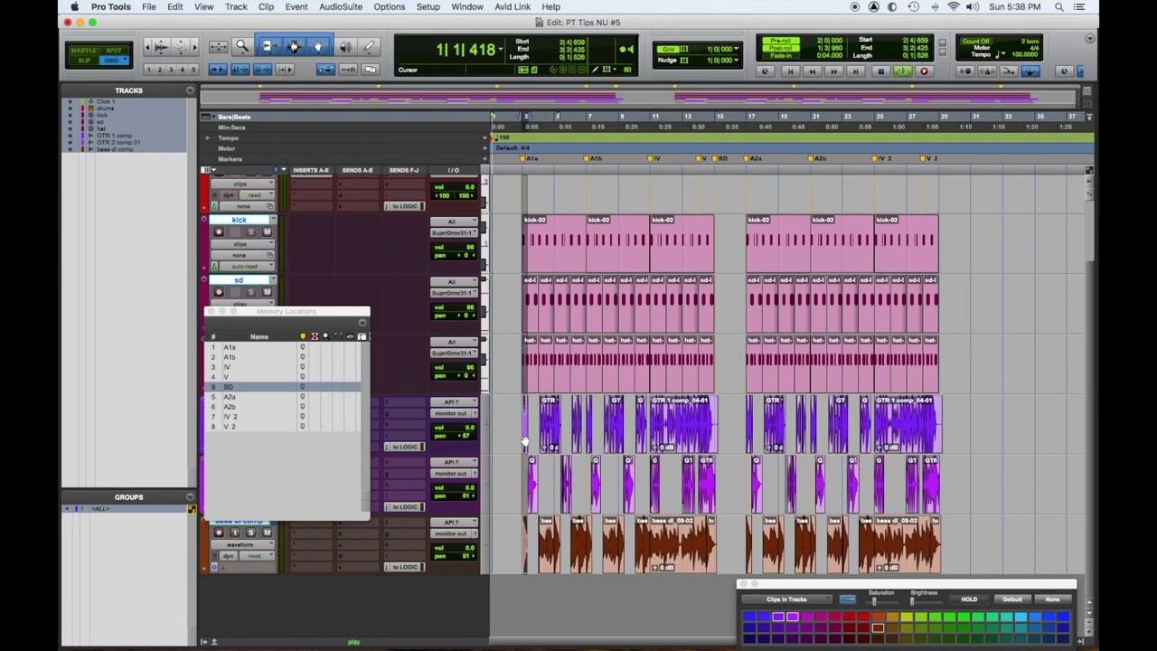
pyautogui.rightClick(97, 512)
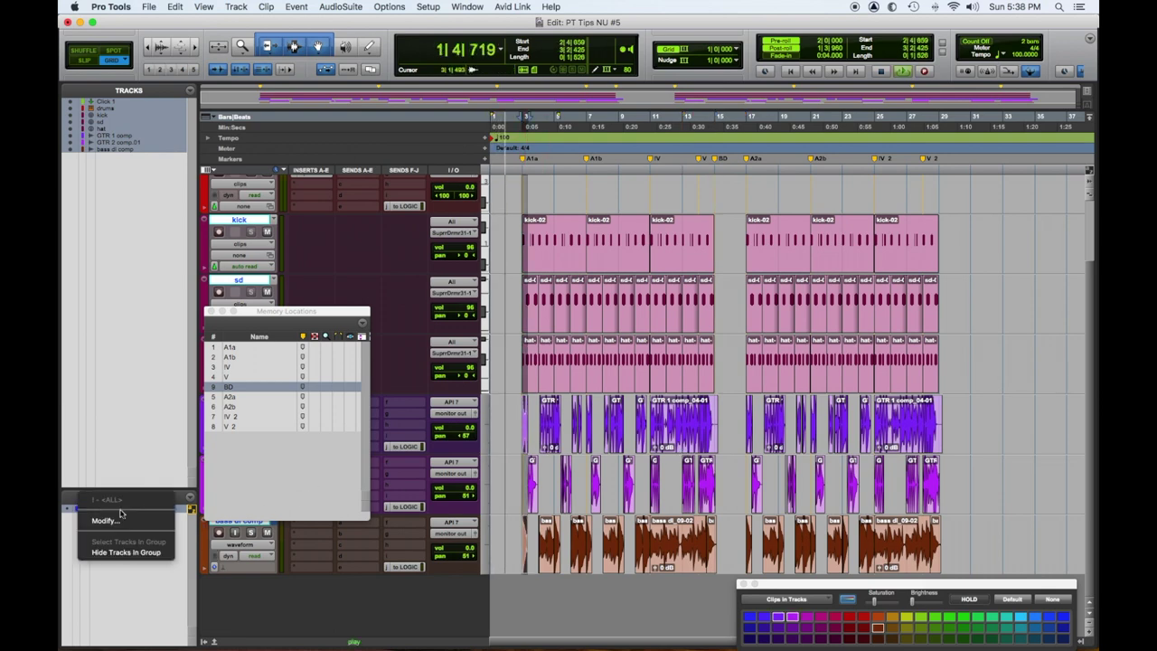
pyautogui.click(149, 416)
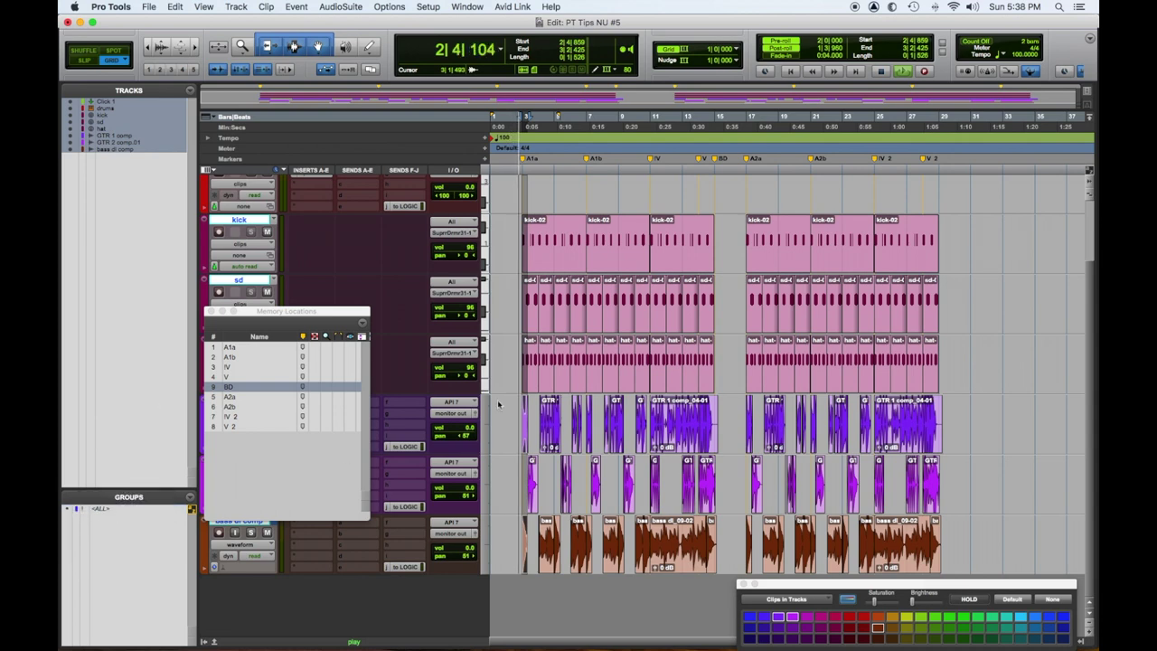
pyautogui.press('space')
# Play the song from the beginning and check the opening drum, guitar and bass phrases around bars 3 to 5.
pyautogui.click(901, 72)
pyautogui.press('super+bracketright')
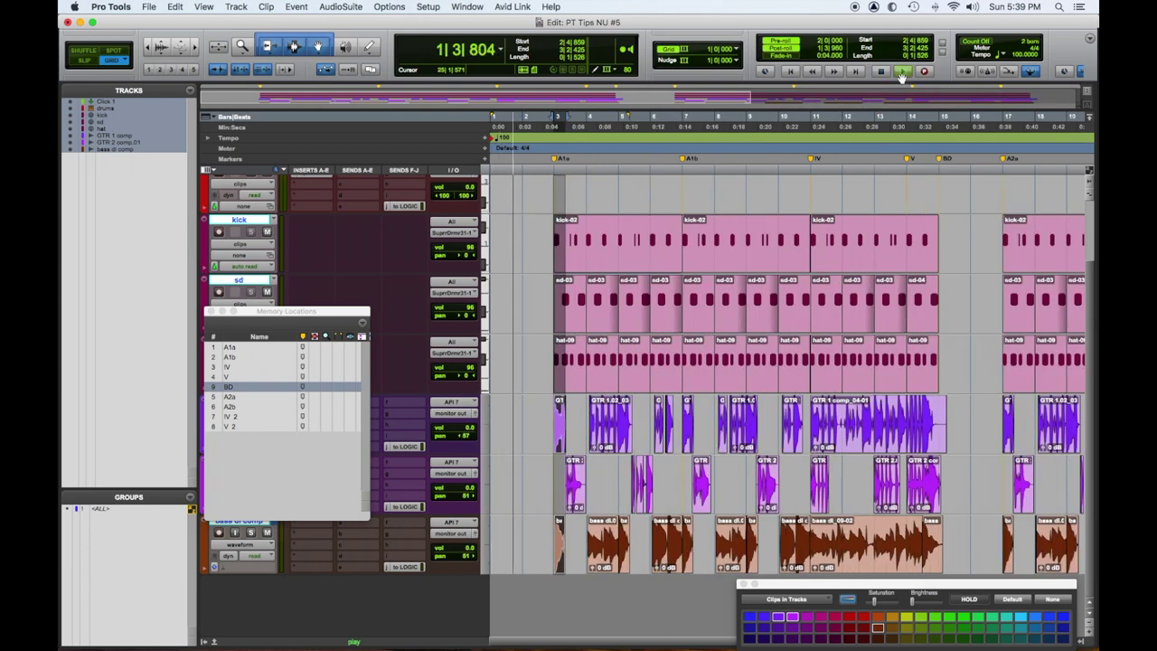
pyautogui.press('super+bracketright')
pyautogui.press('super+bracketright')
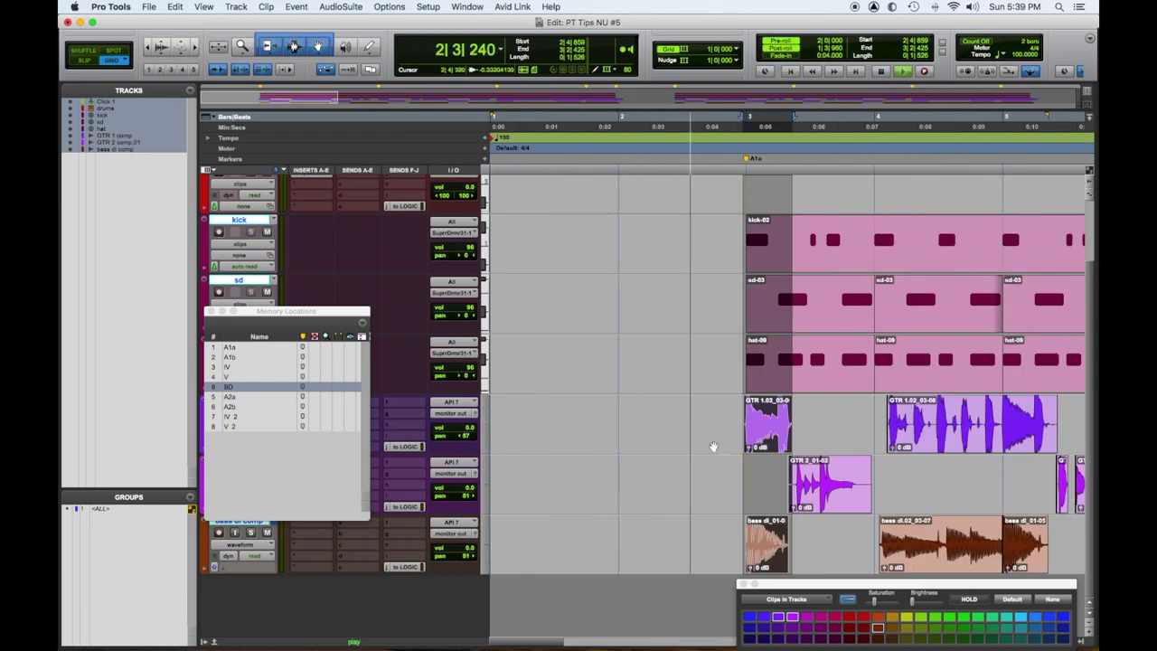
pyautogui.click(677, 434)
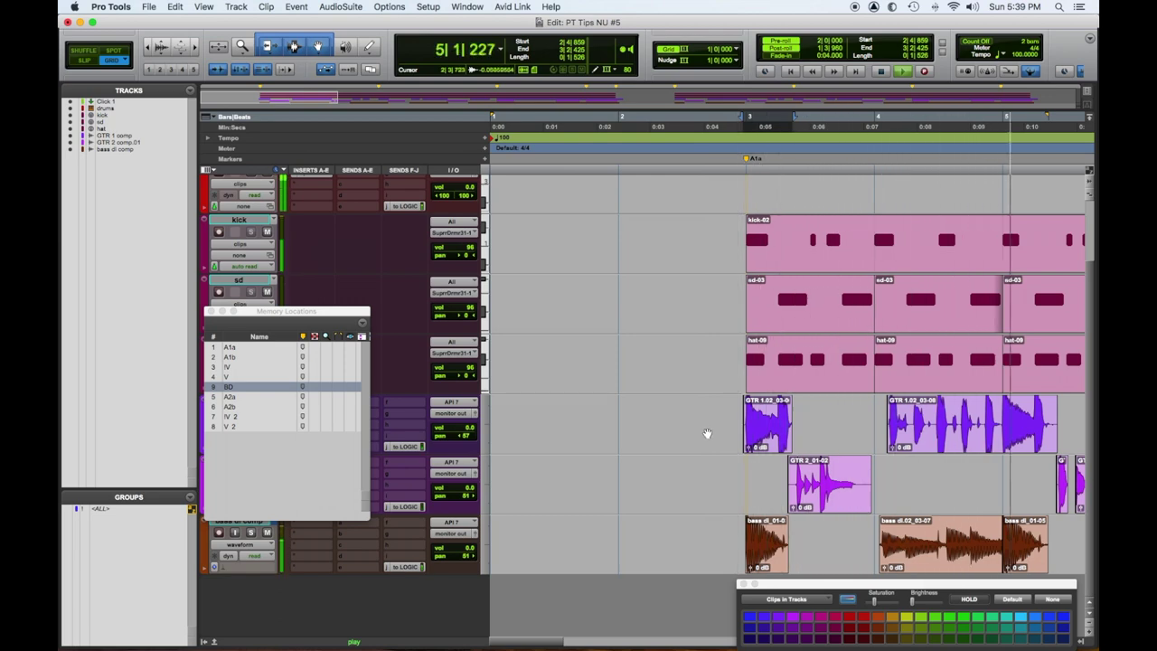
pyautogui.press('space')
pyautogui.press('Return')
pyautogui.press('space')
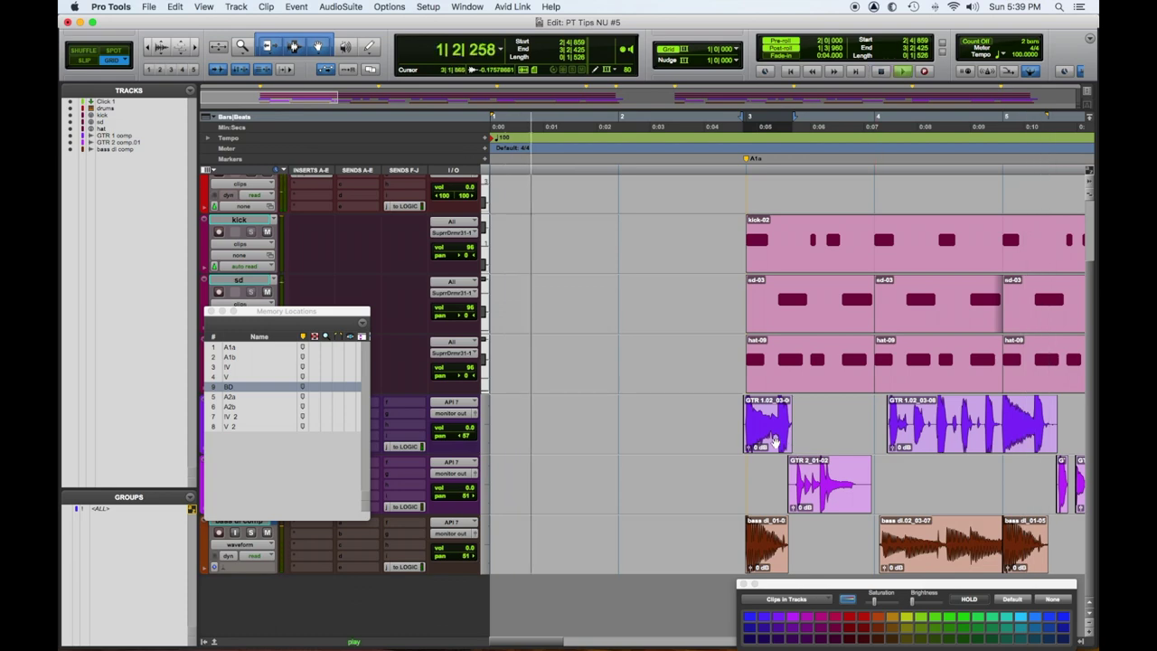
# Stop playback and select the first two clips on the GTR 1 comp track.
pyautogui.click(768, 440)
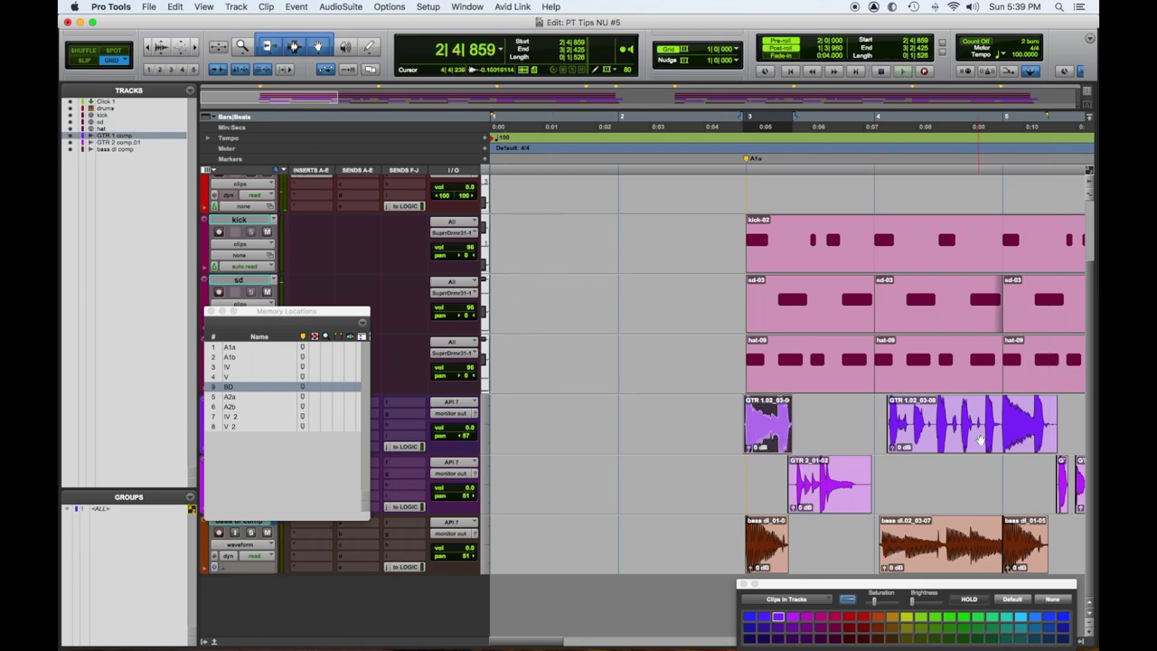
pyautogui.keyDown('shift'); pyautogui.click(981, 439); pyautogui.keyUp('shift')
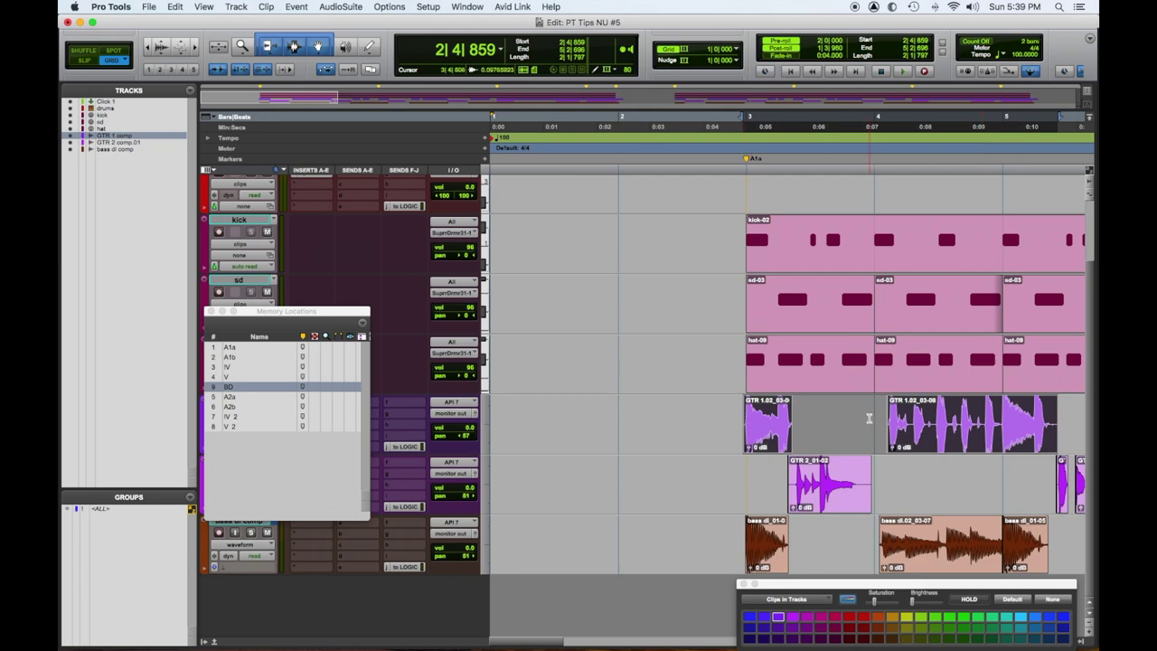
pyautogui.press('super+bracketleft')
pyautogui.press('super+bracketleft')
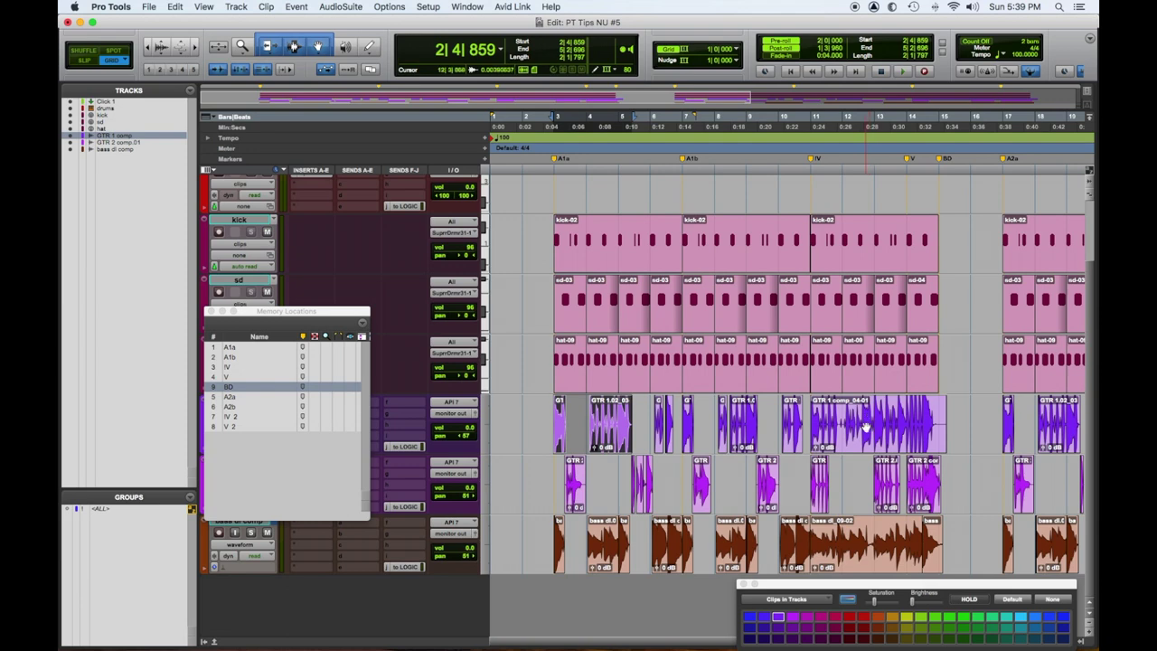
# Switch the edit mode to Relative Grid for moving the off-grid guitar clips.
pyautogui.click(563, 414)
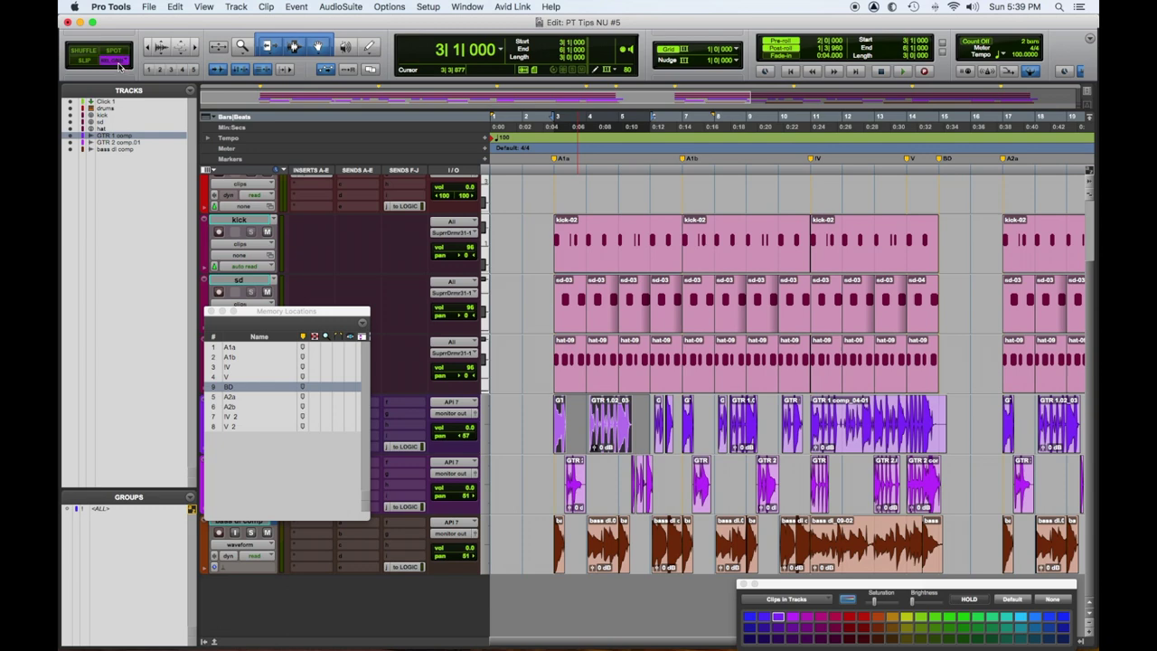
pyautogui.click(613, 444)
pyautogui.press('F4')
pyautogui.click(613, 444)
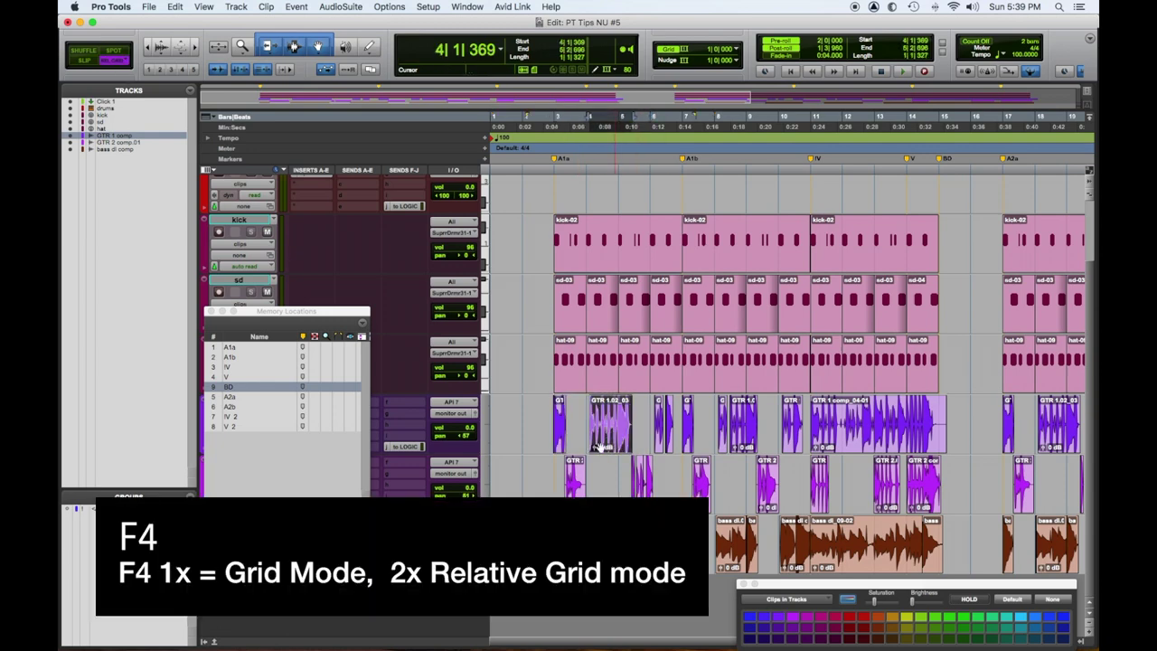
# Try to copy the first two GTR 1 comp clips to the BD section around bar 15, and undo the copy.
pyautogui.click(559, 445)
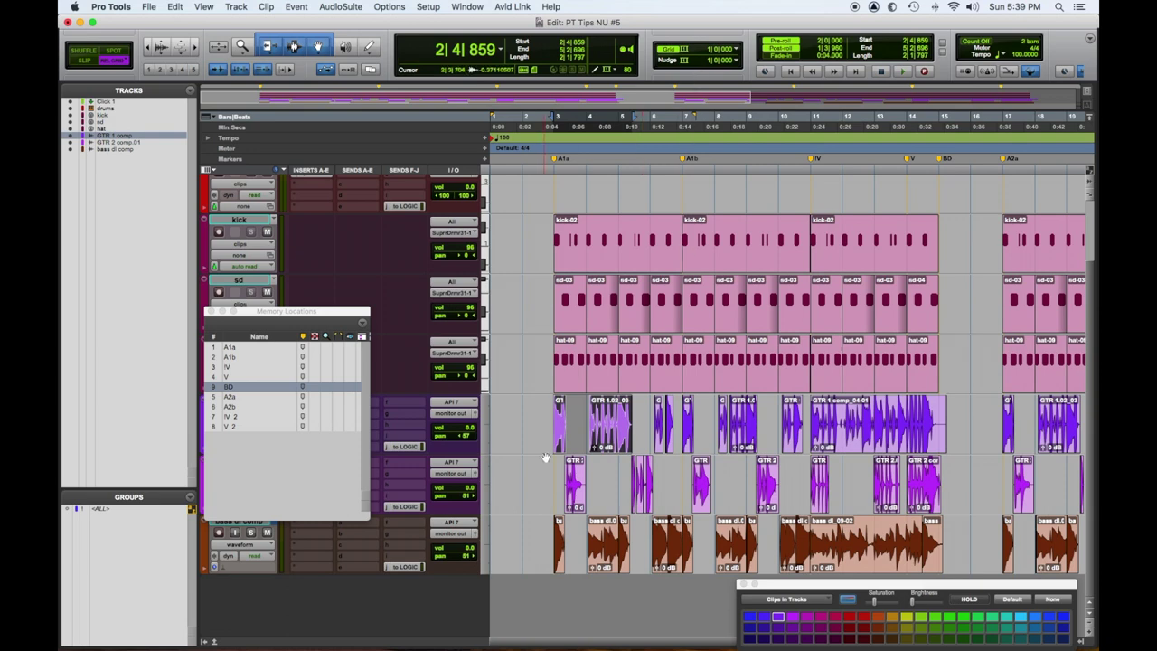
pyautogui.moveTo(559, 444); pyautogui.dragTo(931, 446)
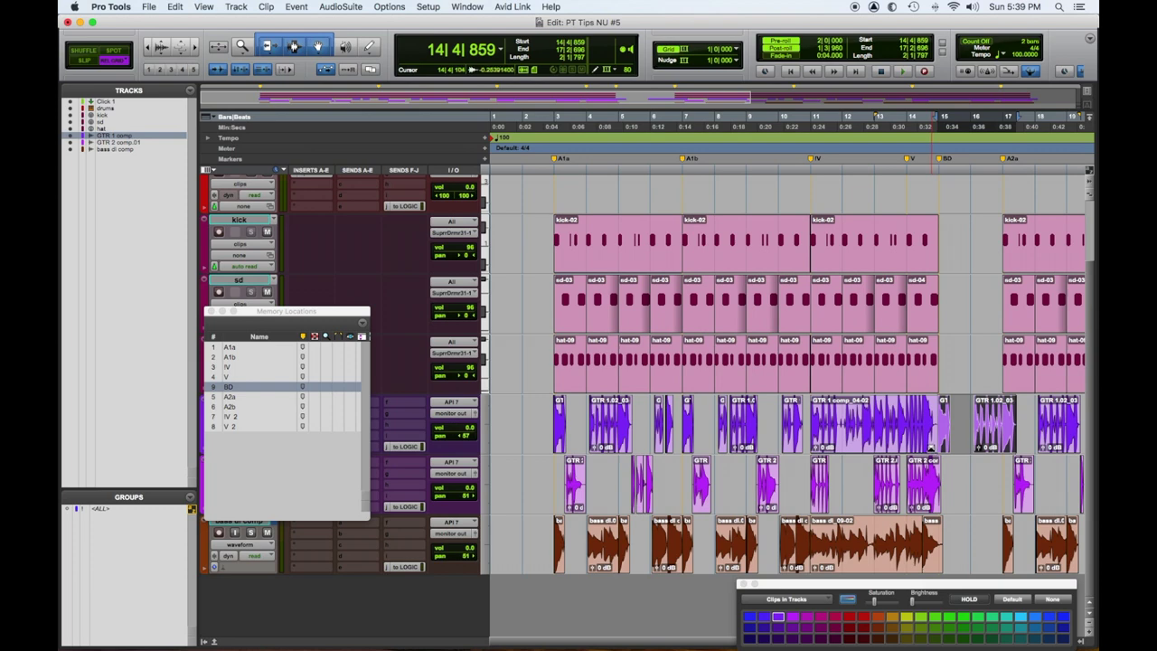
pyautogui.press('super+z')
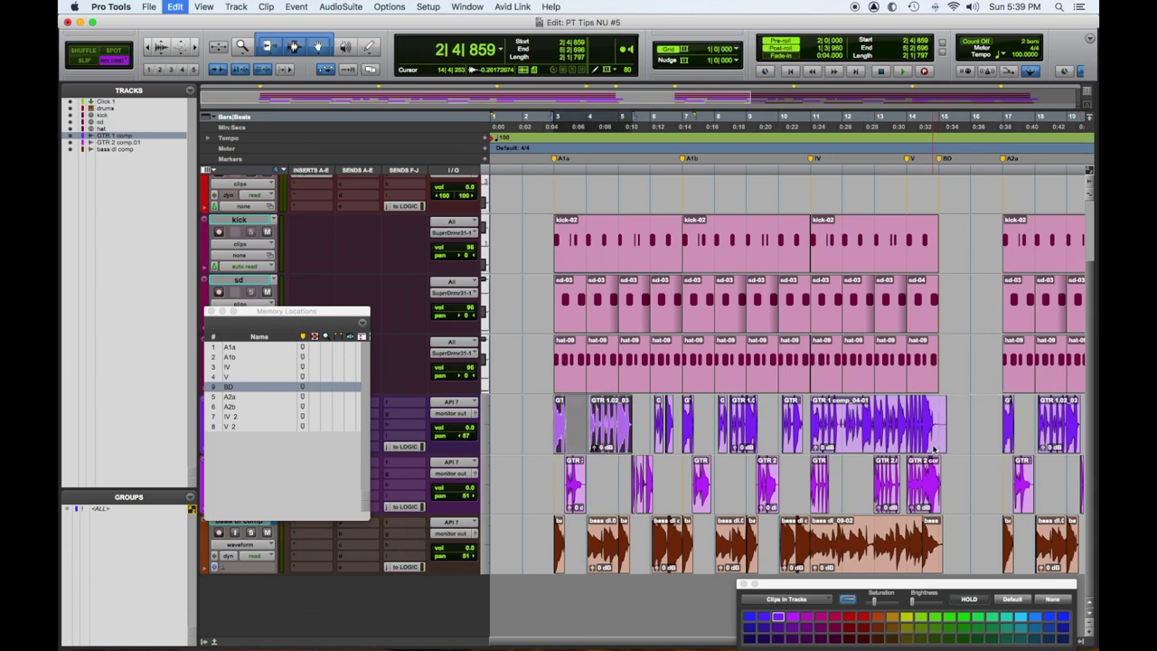
# Move the Memory Locations window off the guitar tracks and duplicate the GTR 1 comp playlist as GTR 1 comp FE.
pyautogui.moveTo(309, 313); pyautogui.dragTo(189, 503)
pyautogui.click(278, 407)
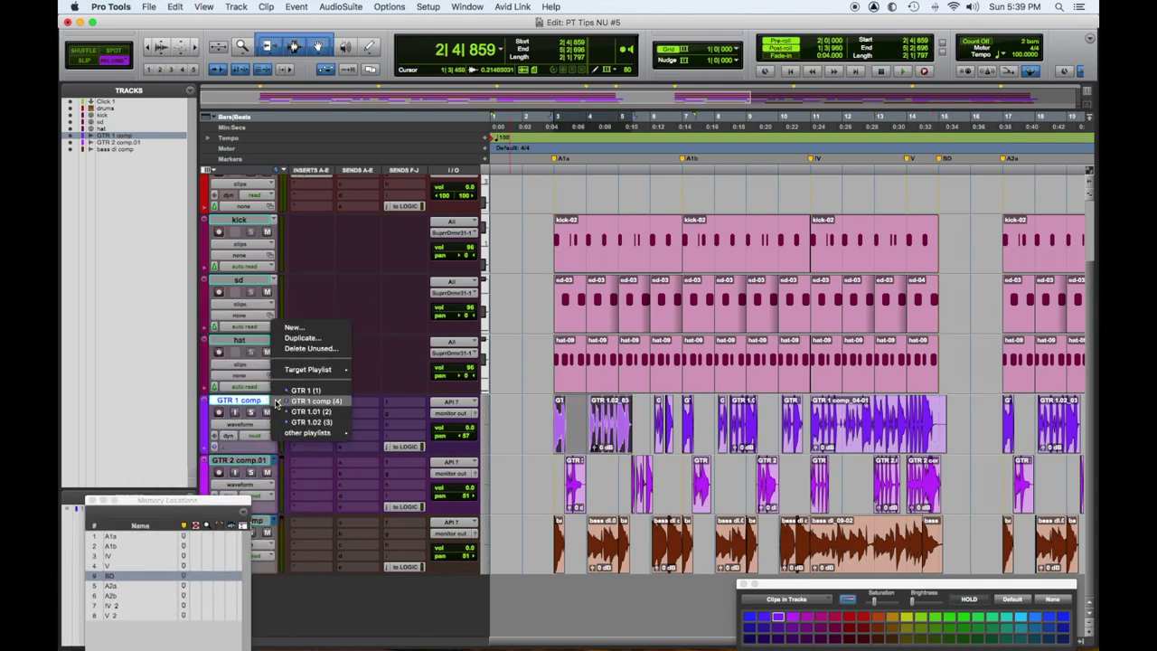
pyautogui.click(292, 340)
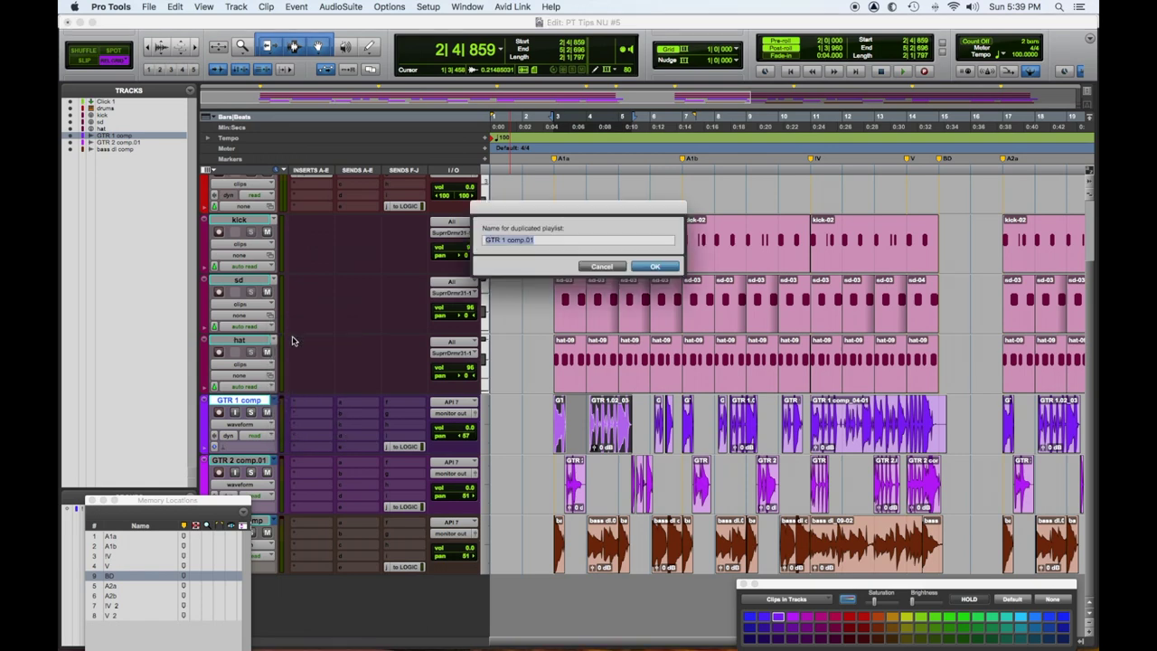
pyautogui.press('Right')
pyautogui.press('Return')
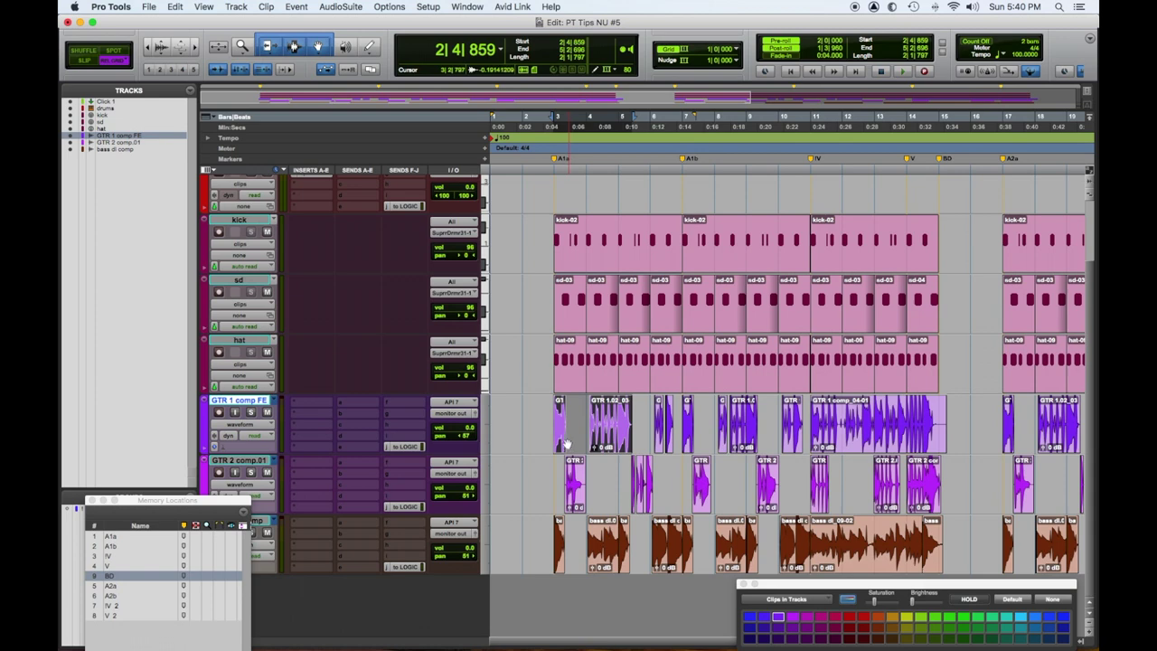
# Copy the first two GTR 1 comp FE clips into the BD section at bar 15 and audition the transitions around it.
pyautogui.moveTo(558, 443); pyautogui.dragTo(929, 427)
pyautogui.press('space')
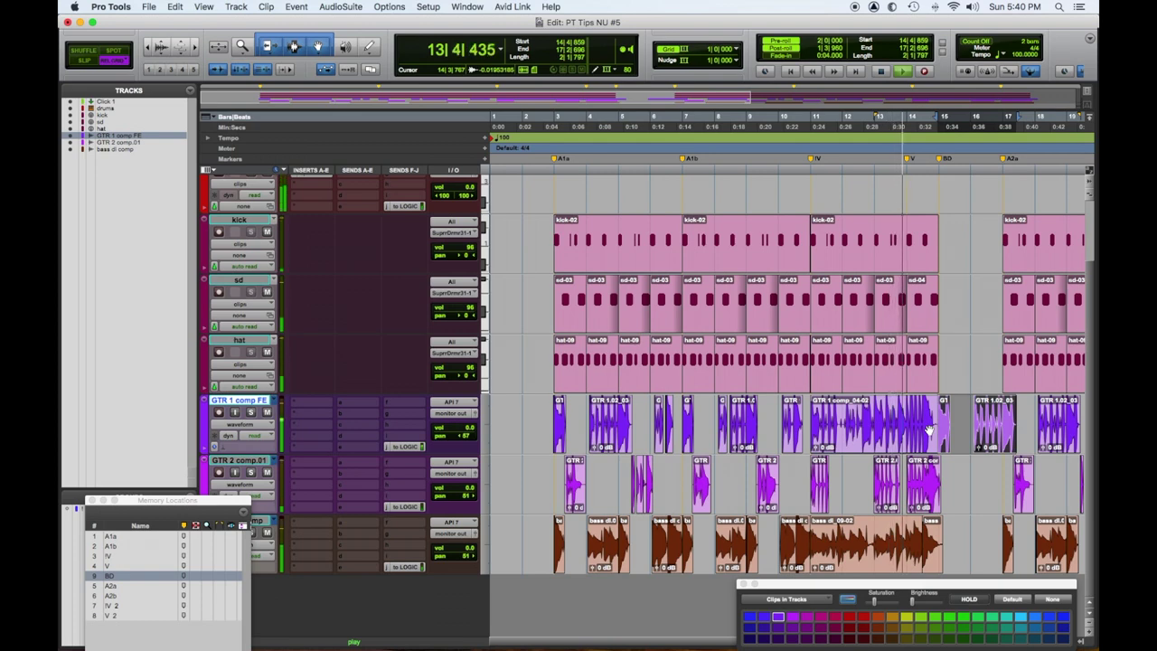
pyautogui.press('super+bracketright')
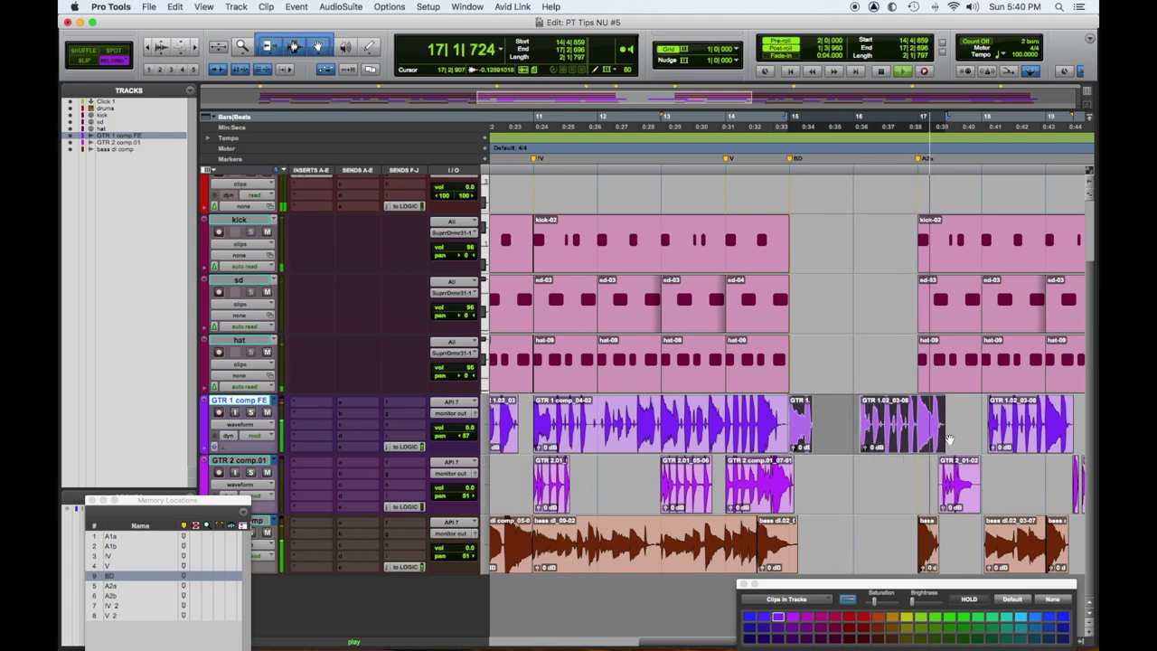
pyautogui.press('space')
pyautogui.press('super+z')
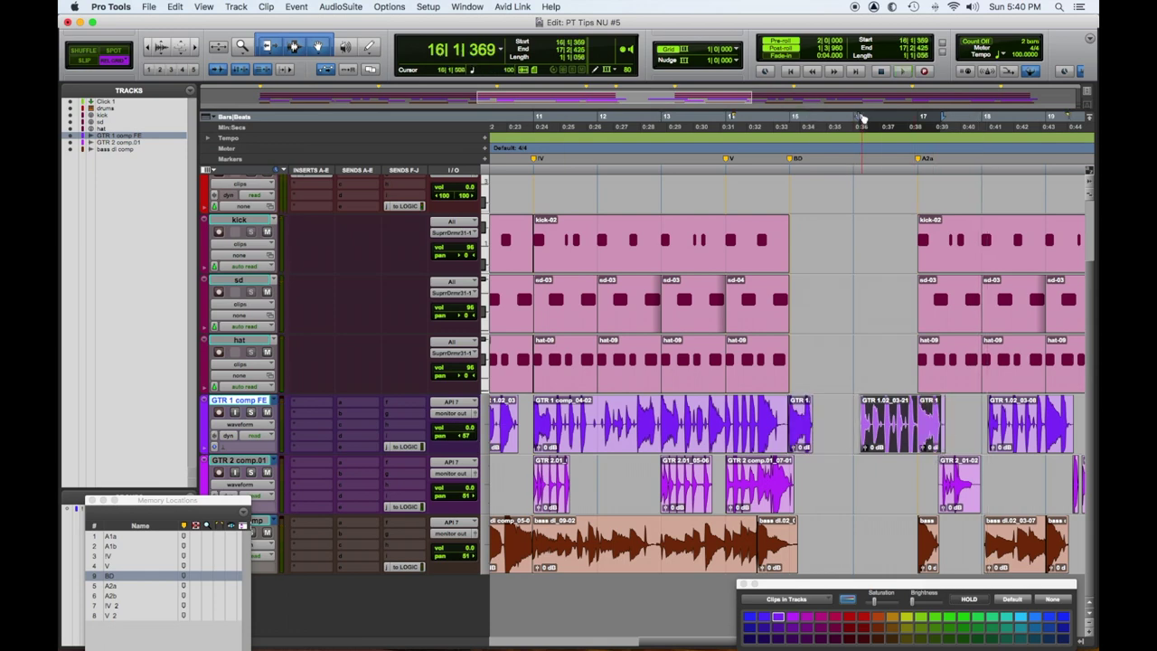
pyautogui.click(660, 237)
pyautogui.press('space')
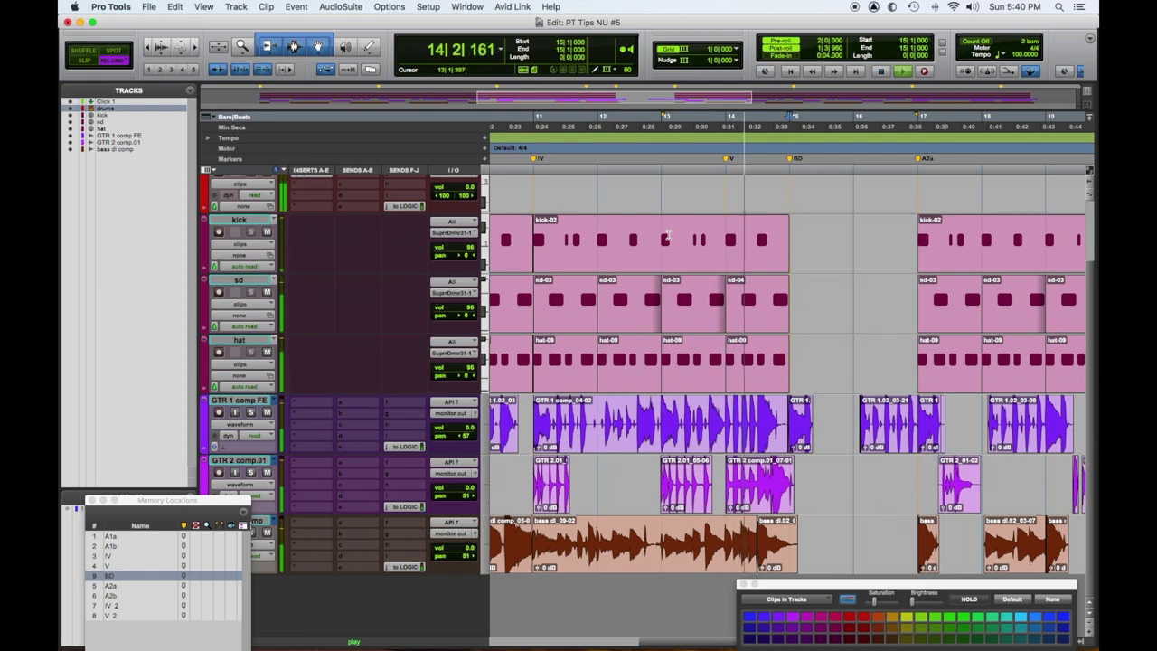
pyautogui.press('space')
# Duplicate the bar 14 portion of the kick clip into bar 15 and repeat it to fill bar 16.
pyautogui.moveTo(722, 232); pyautogui.dragTo(788, 231)
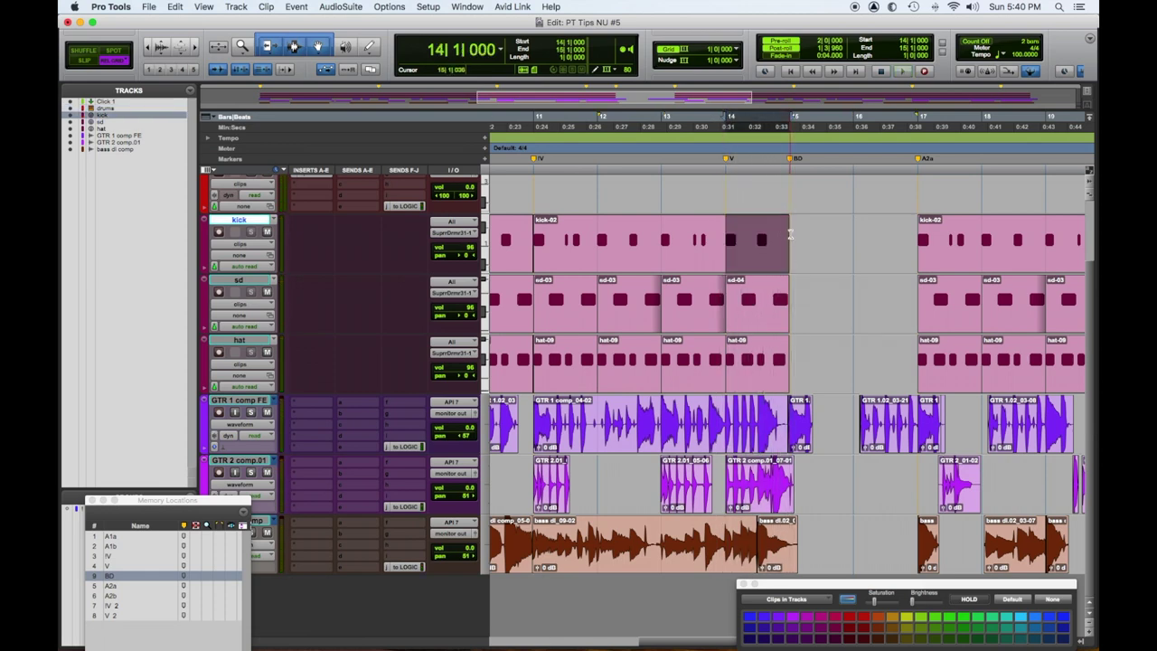
pyautogui.press('super+d')
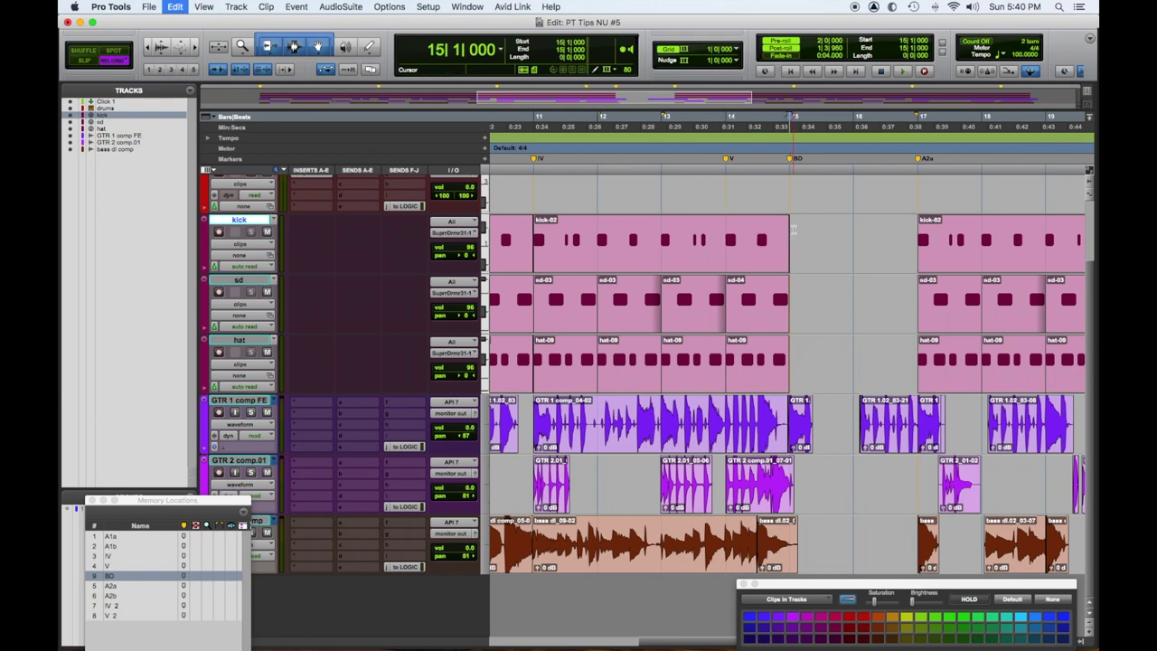
pyautogui.press('space')
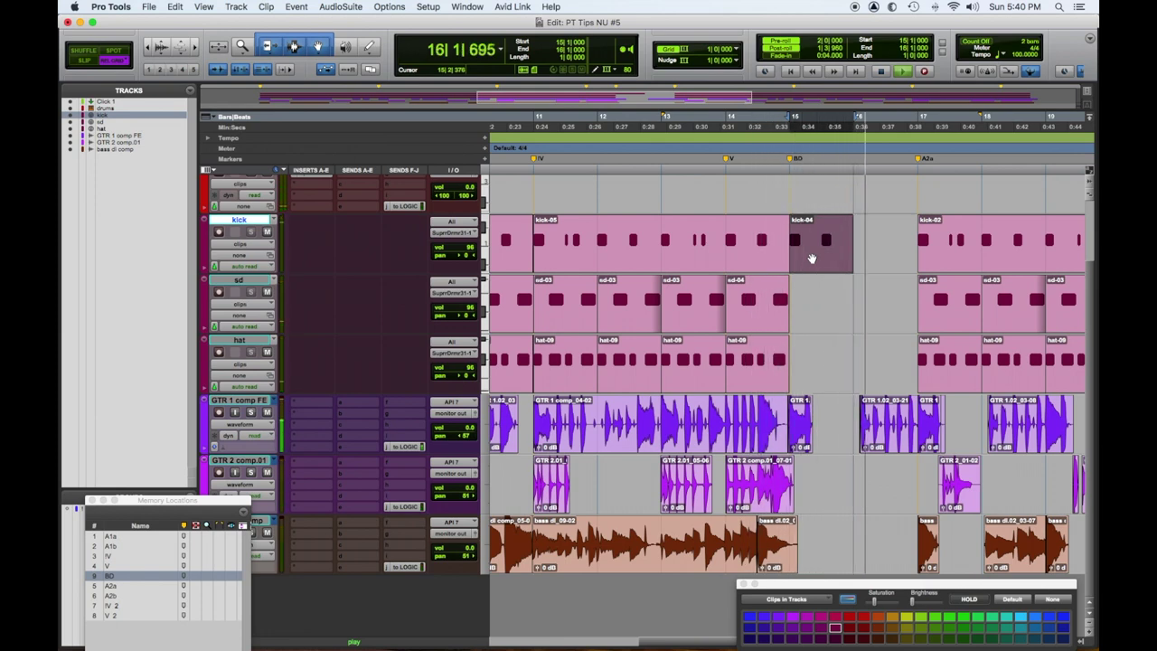
pyautogui.press('space')
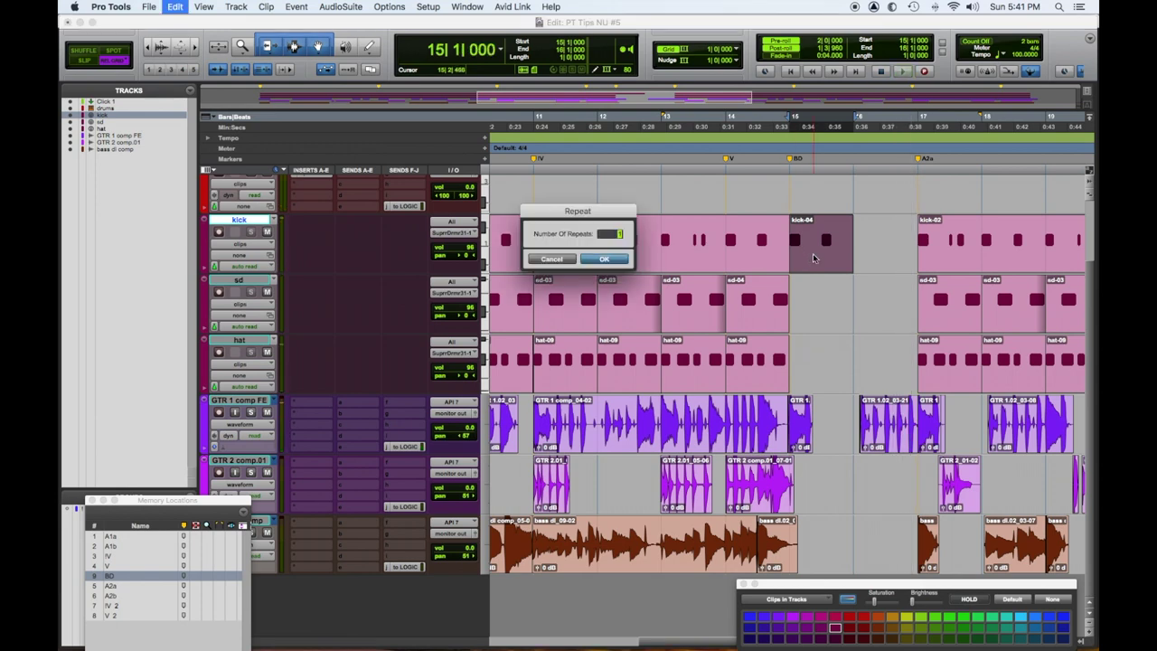
pyautogui.press('Return')
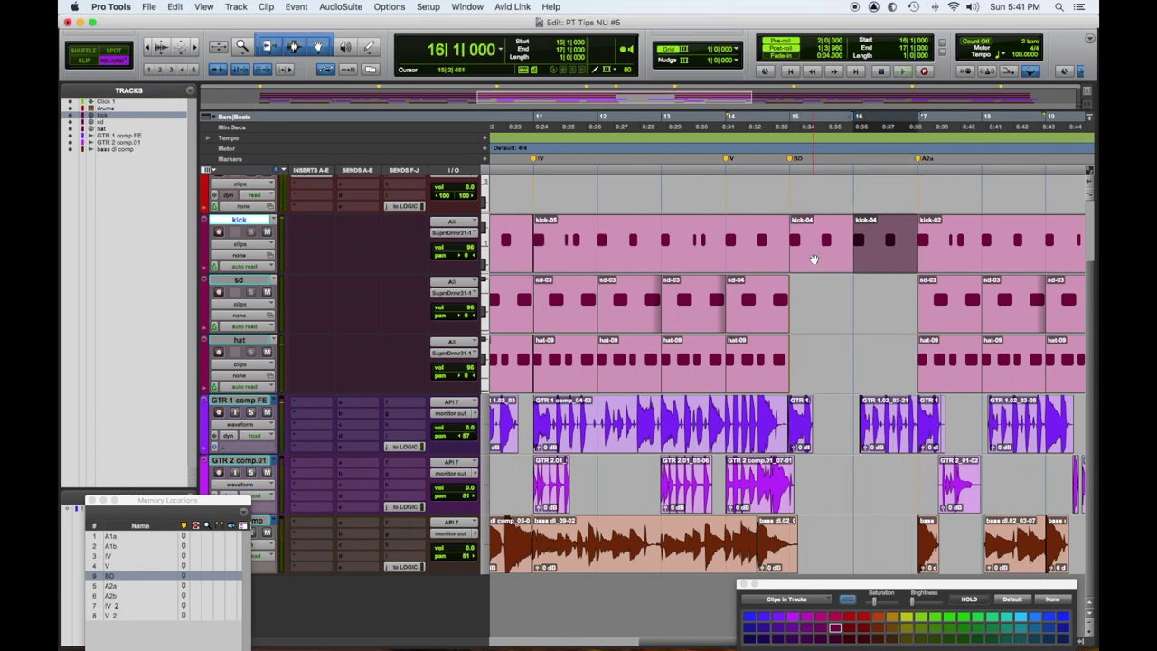
# Copy kick notes onto beats 2 and 4 of bar 16 in the MIDI Editor using absolute Grid, and close the editor.
pyautogui.doubleClick(883, 268)
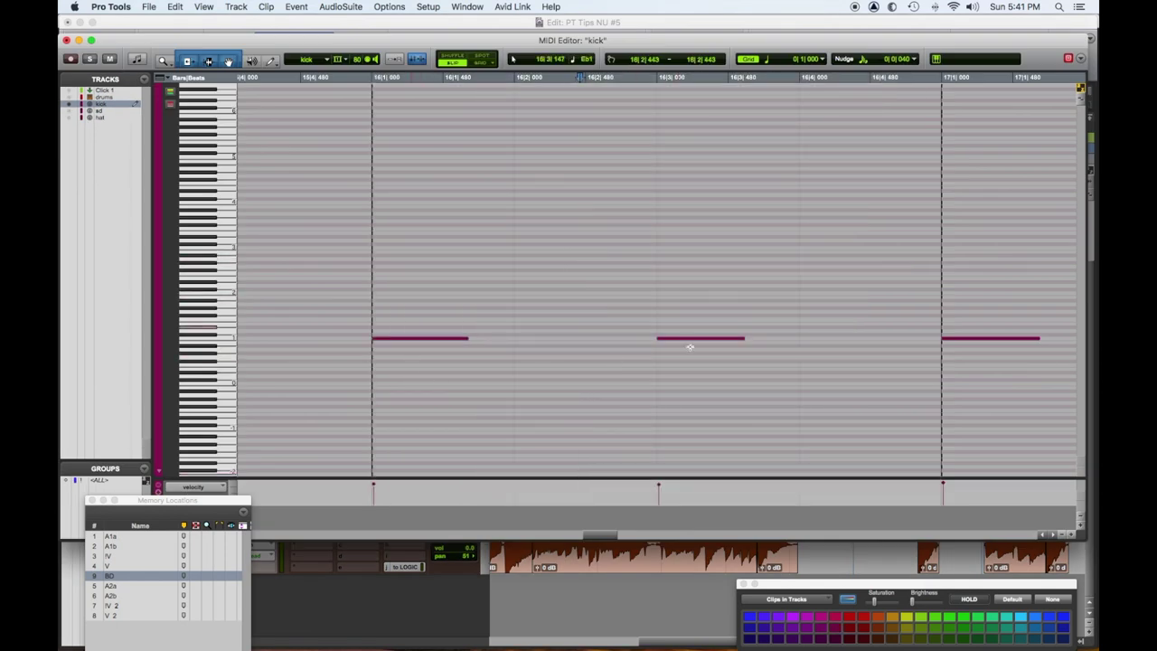
pyautogui.press('F4')
pyautogui.click(445, 339)
pyautogui.moveTo(443, 337); pyautogui.dragTo(564, 337)
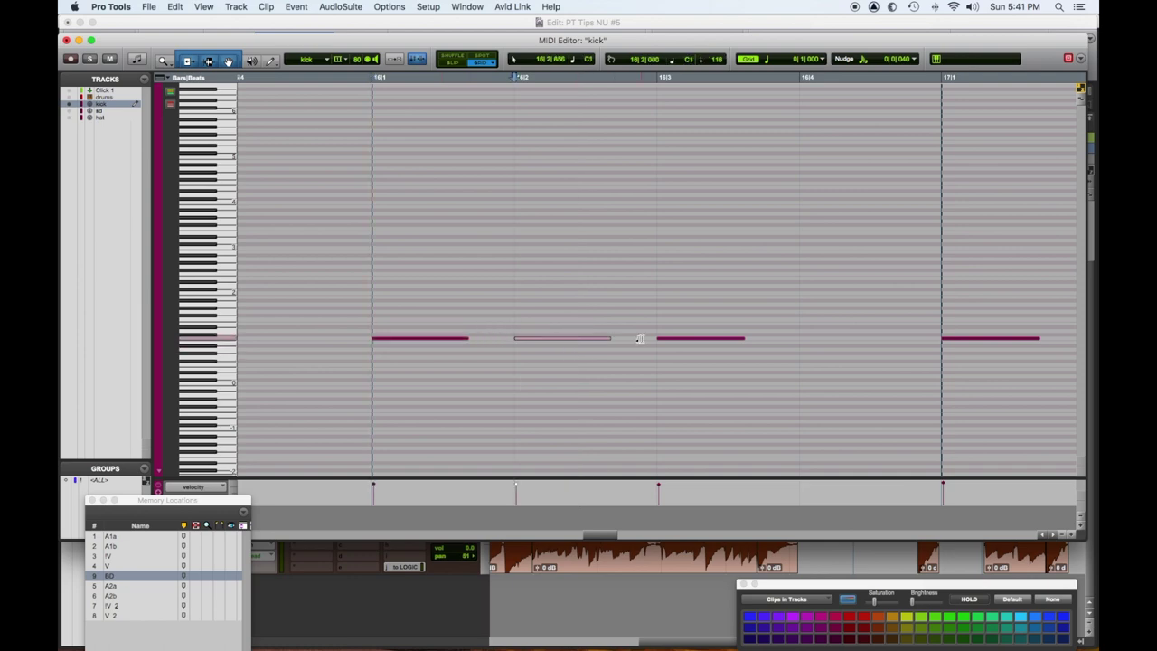
pyautogui.moveTo(564, 337)
pyautogui.mouseDown()
pyautogui.moveTo(816, 328)
pyautogui.moveTo(822, 339)
pyautogui.mouseUp()
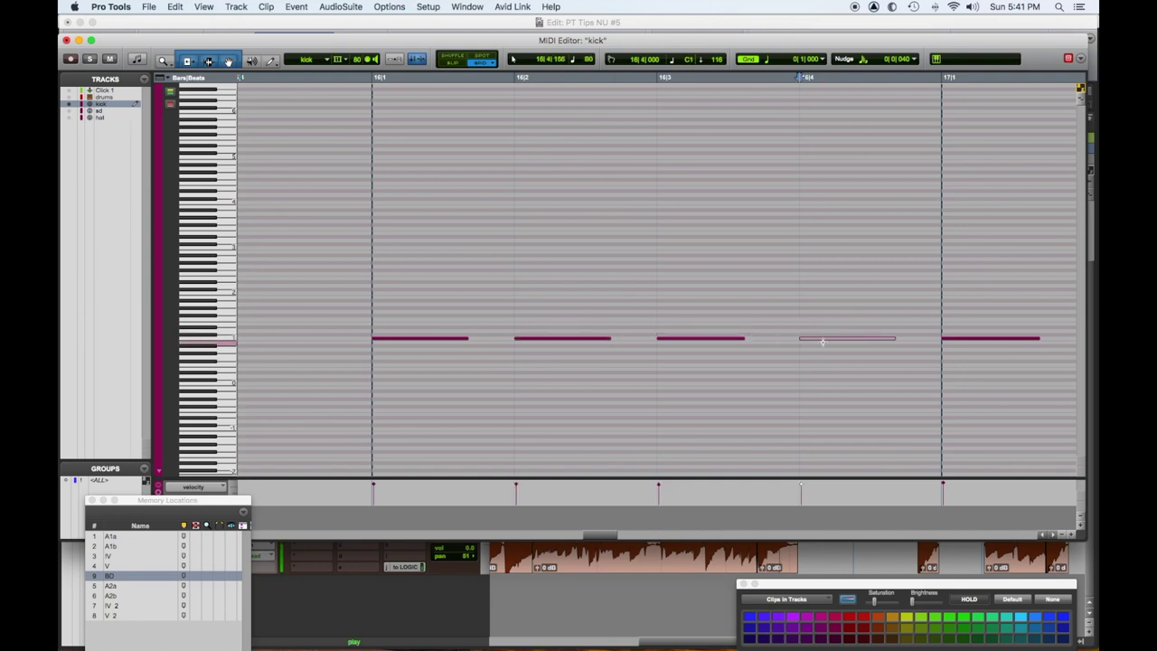
pyautogui.press('space')
pyautogui.press('super+w')
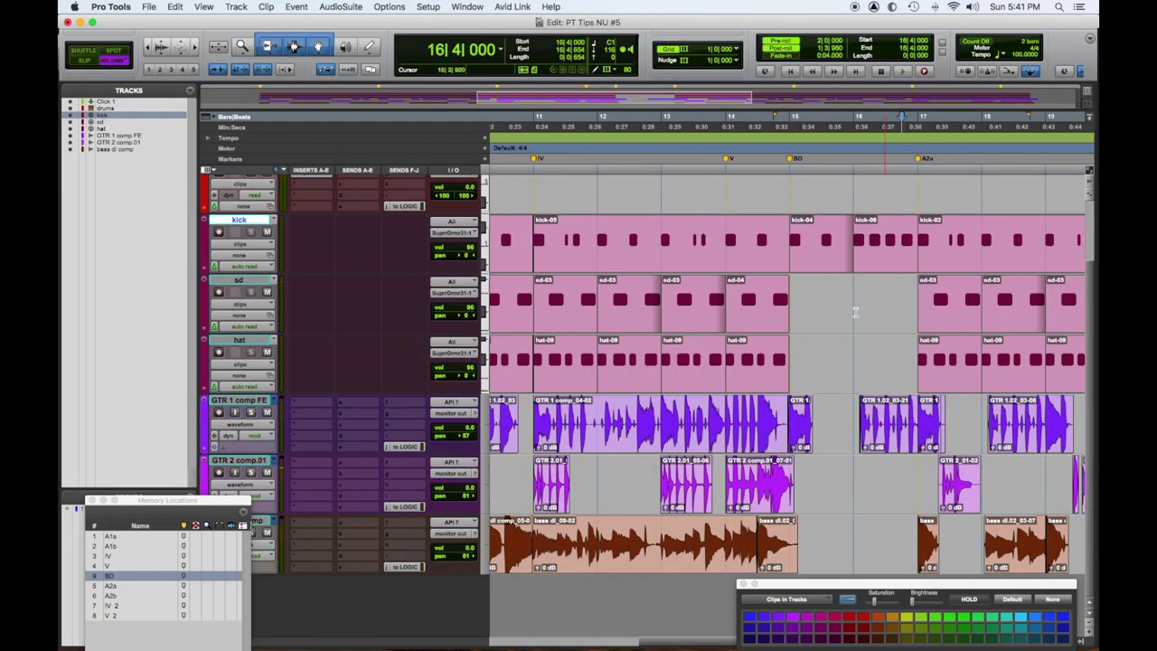
# Show the Mix window, bring up the kick MIDI Editor, and return to the Edit window.
pyautogui.press('super+equal')
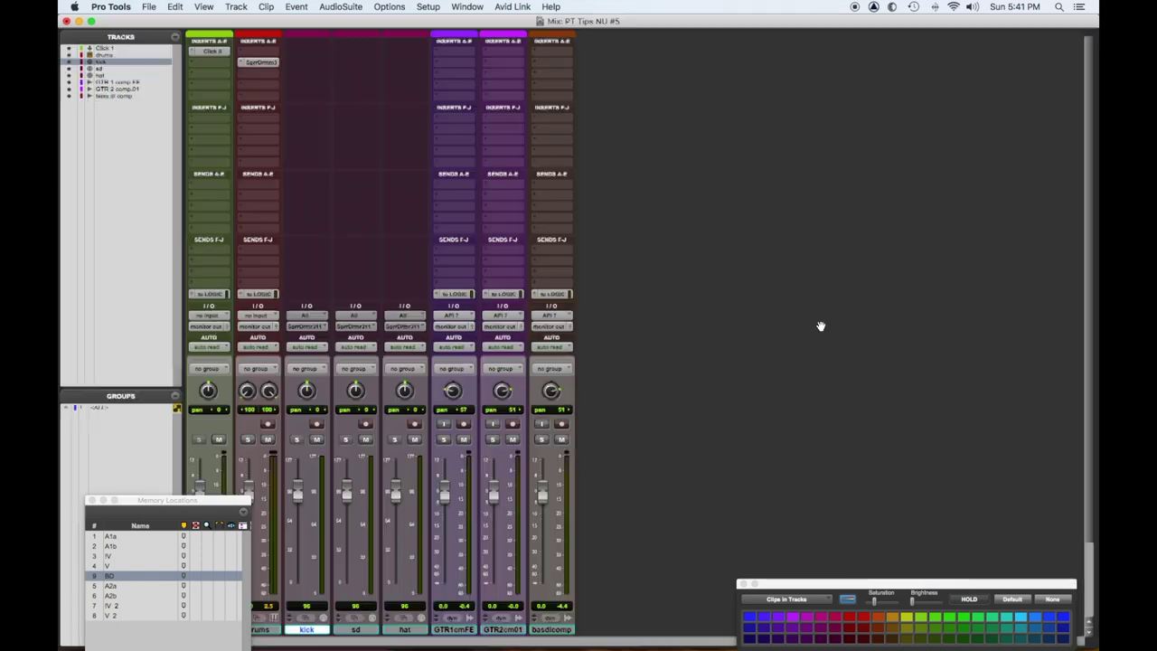
pyautogui.hotkey('ctrl', '=')
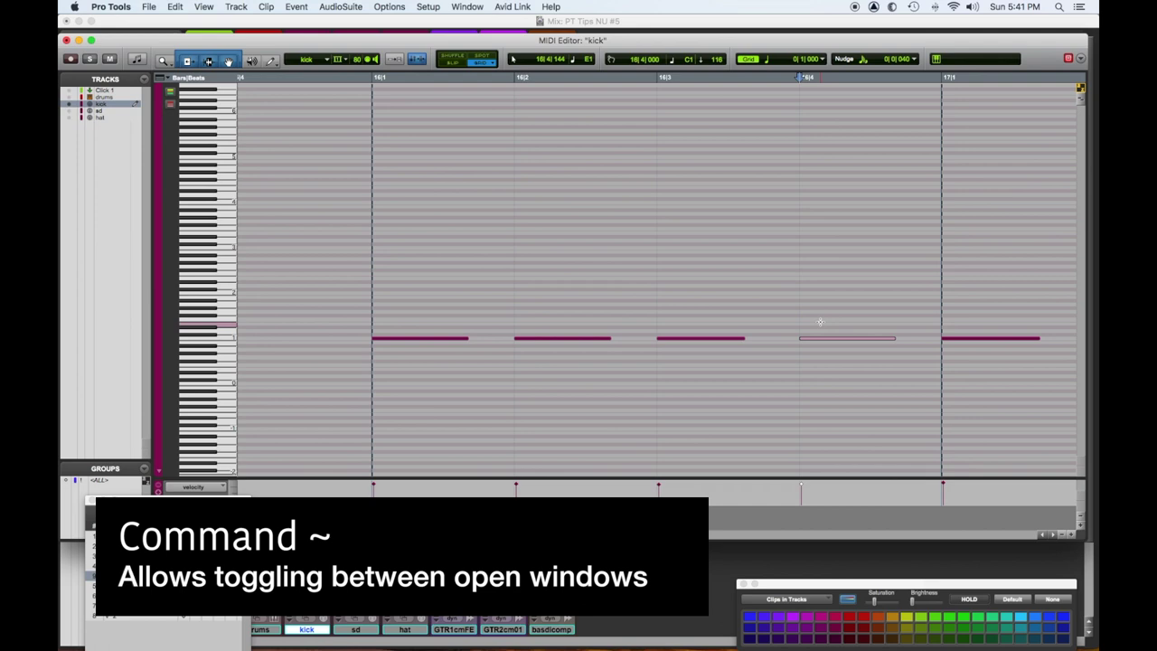
pyautogui.press('super+grave')
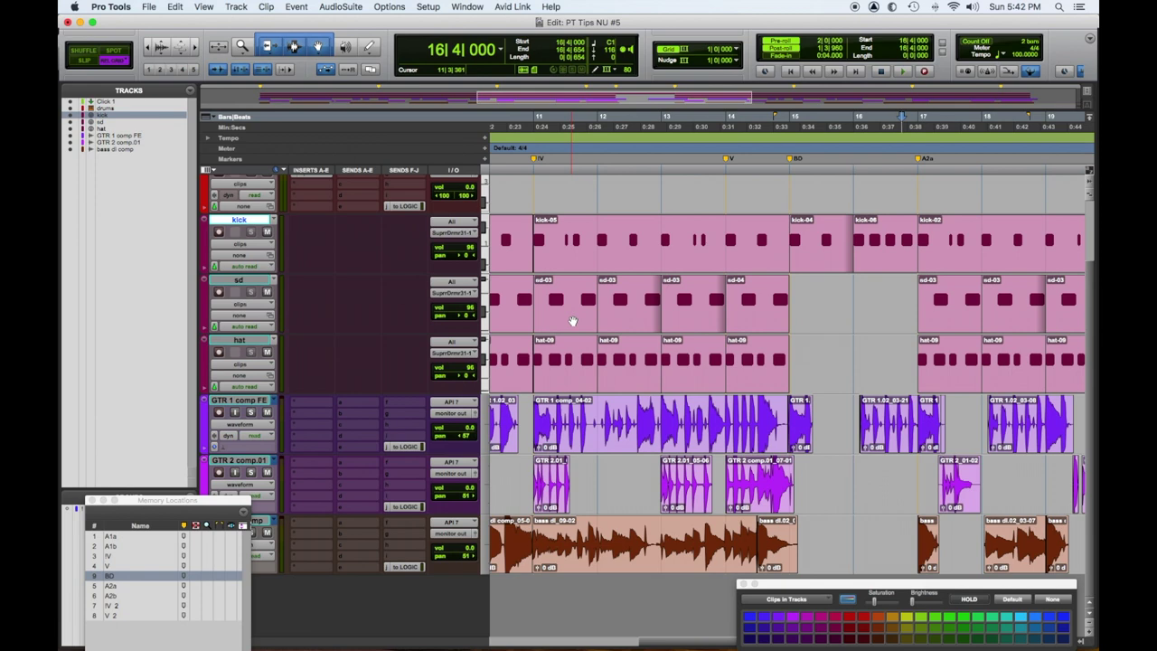
# Audition bar 14 and, in absolute Grid mode, separate the kick clip at the start of bar 14.
pyautogui.click(763, 375)
pyautogui.press('space')
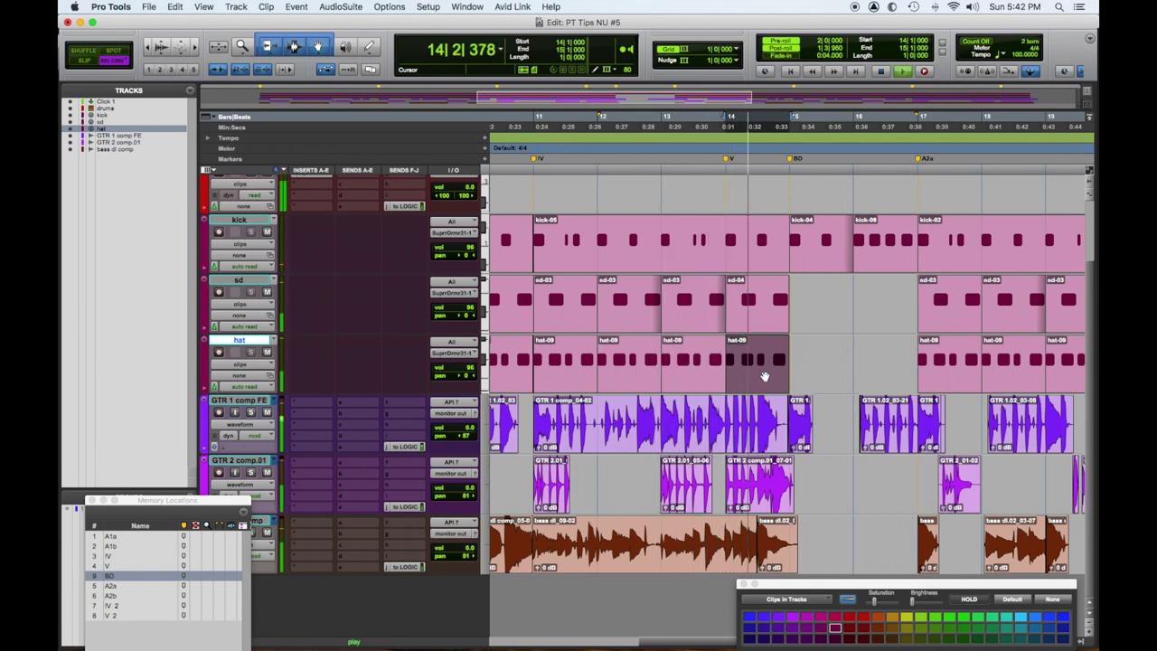
pyautogui.press('space')
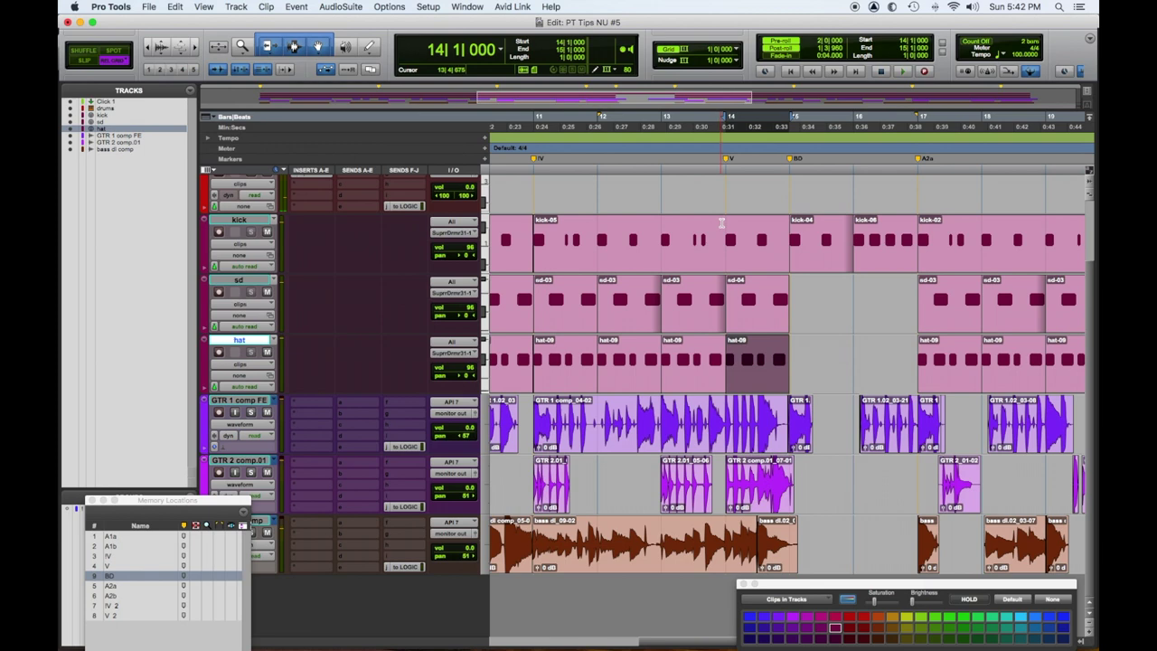
pyautogui.press('F4')
pyautogui.click(720, 224)
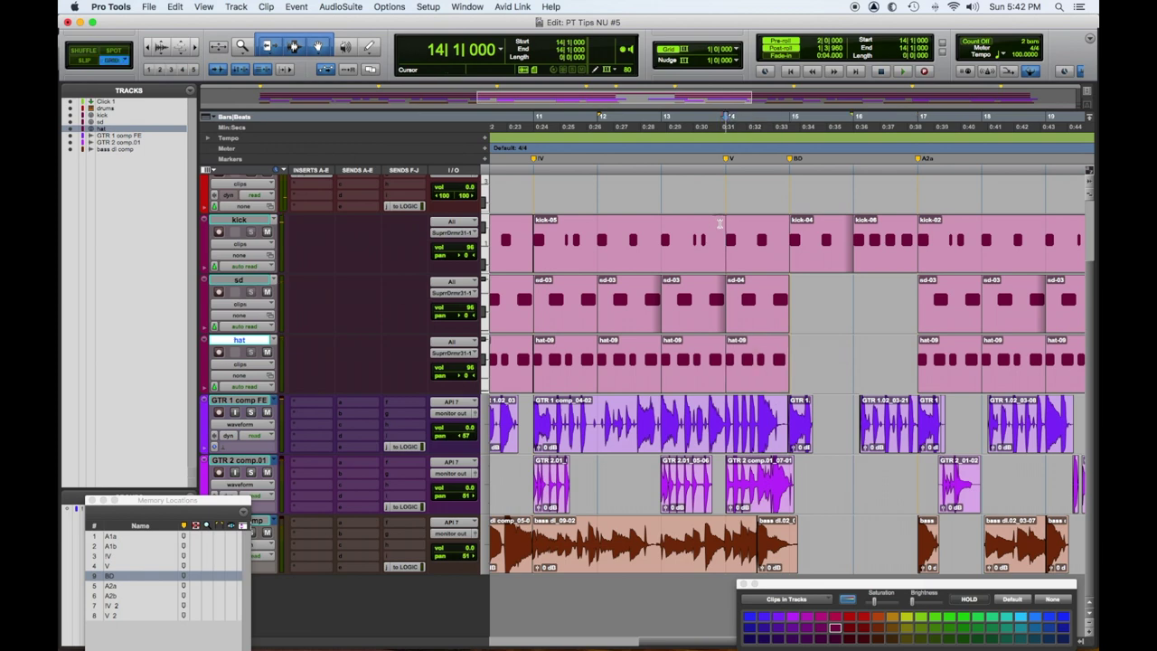
pyautogui.press('super+e')
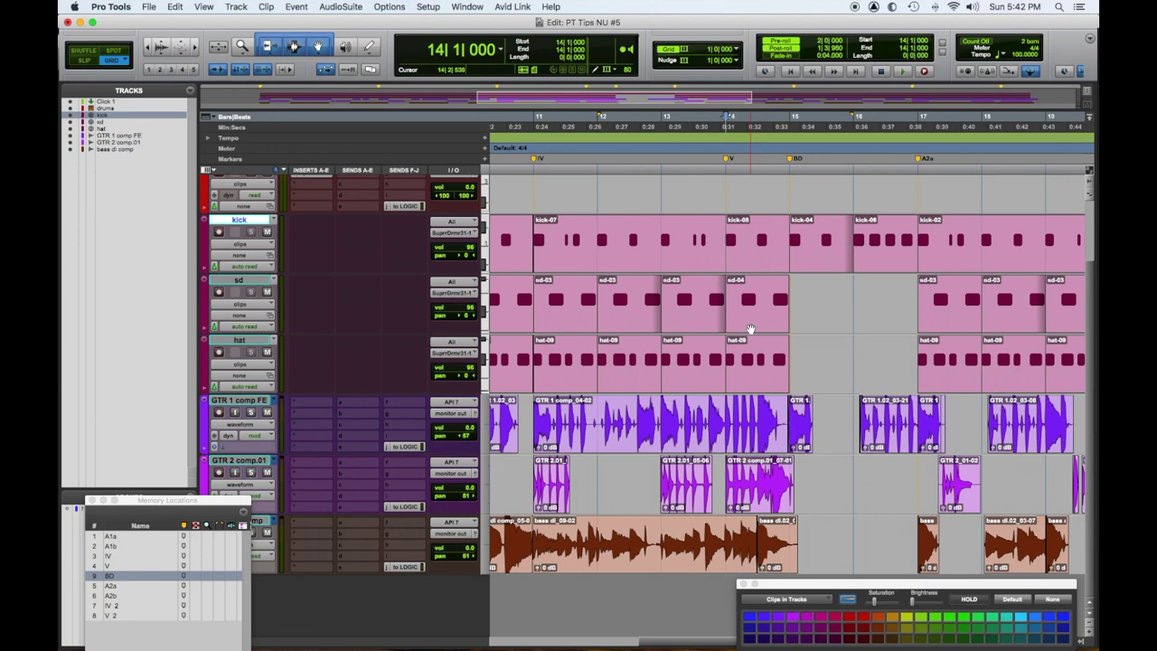
# Copy the first kick note of bar 14 to beat 2 in the MIDI Editor and return to the Edit window during playback.
pyautogui.doubleClick(758, 262)
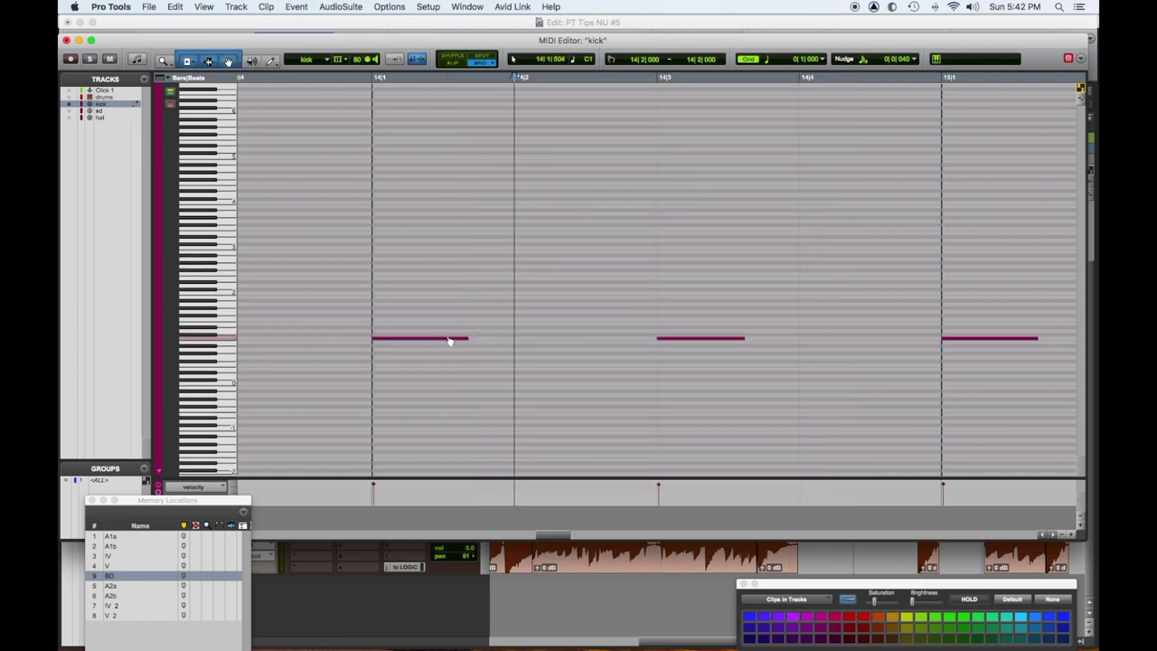
pyautogui.click(449, 339)
pyautogui.moveTo(448, 337); pyautogui.dragTo(558, 337)
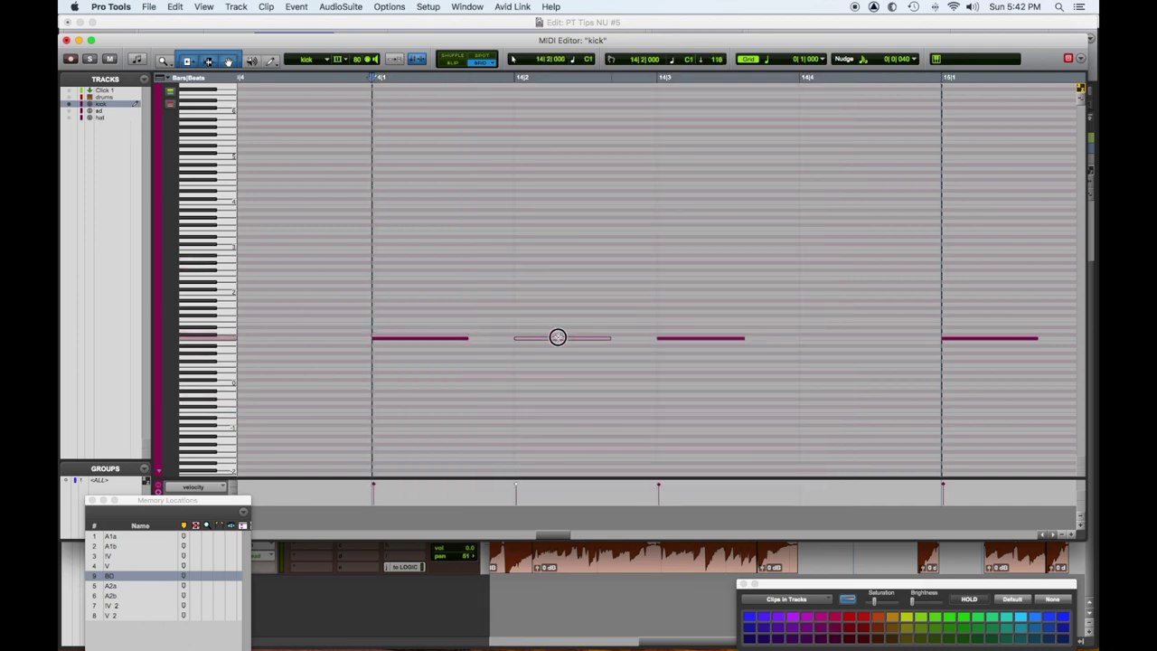
pyautogui.press('space')
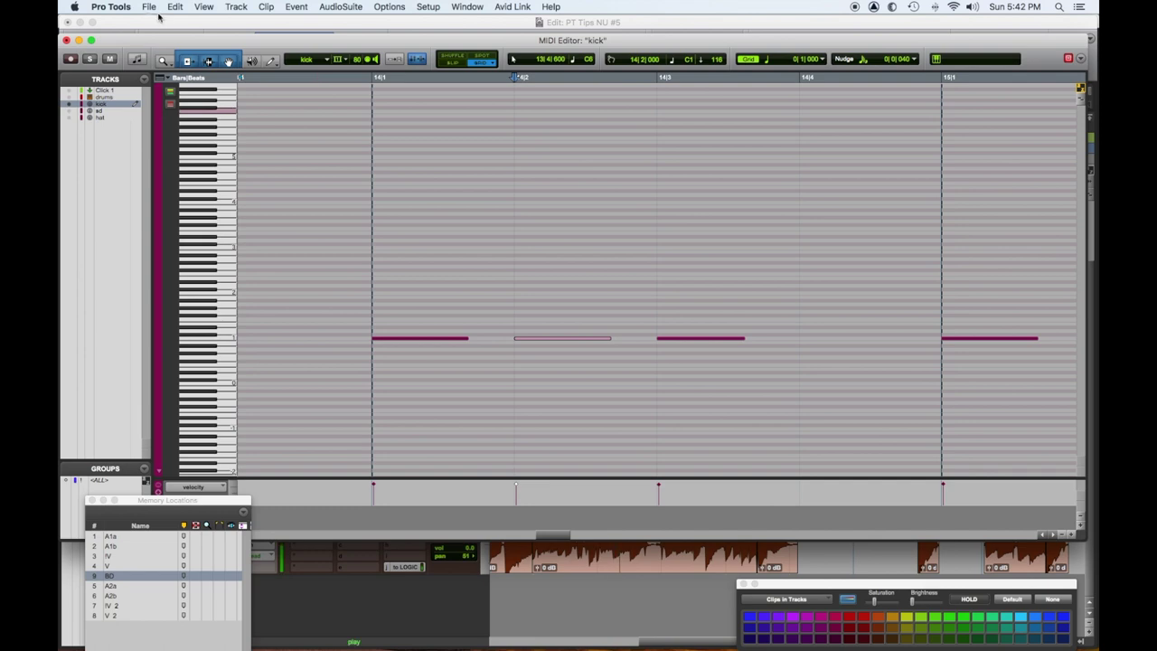
pyautogui.click(66, 41)
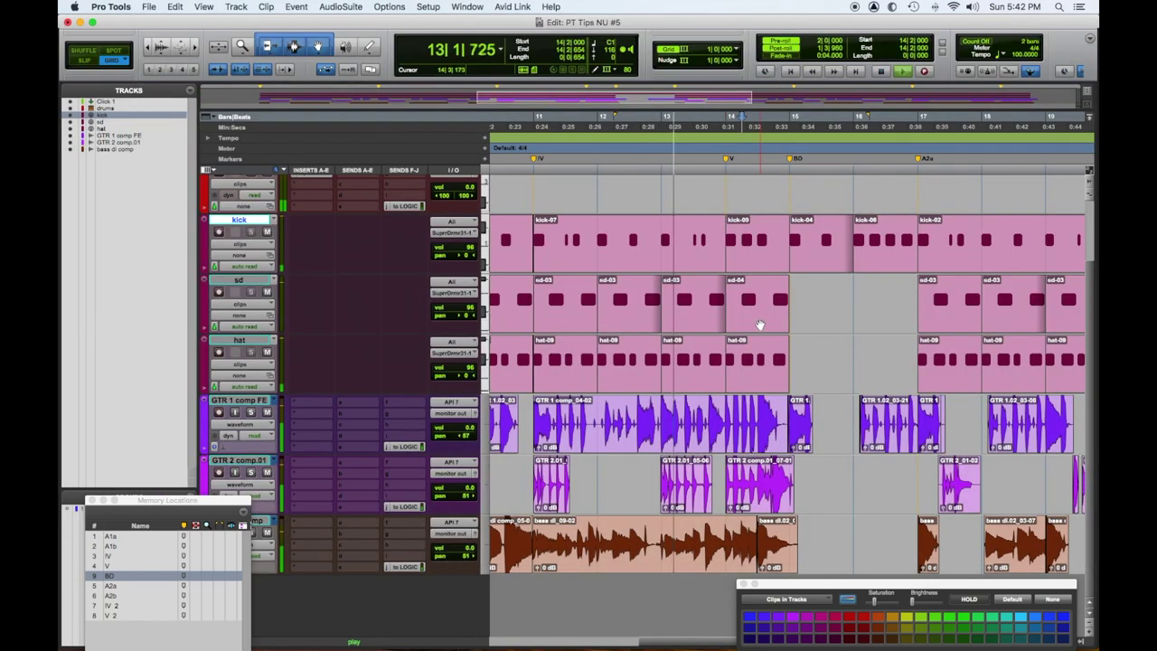
# In bar 14 of the sd track, move the beat 4 note to beat 3 and copy the beat 2 note to beat 1.
pyautogui.click(758, 312)
pyautogui.doubleClick(759, 320)
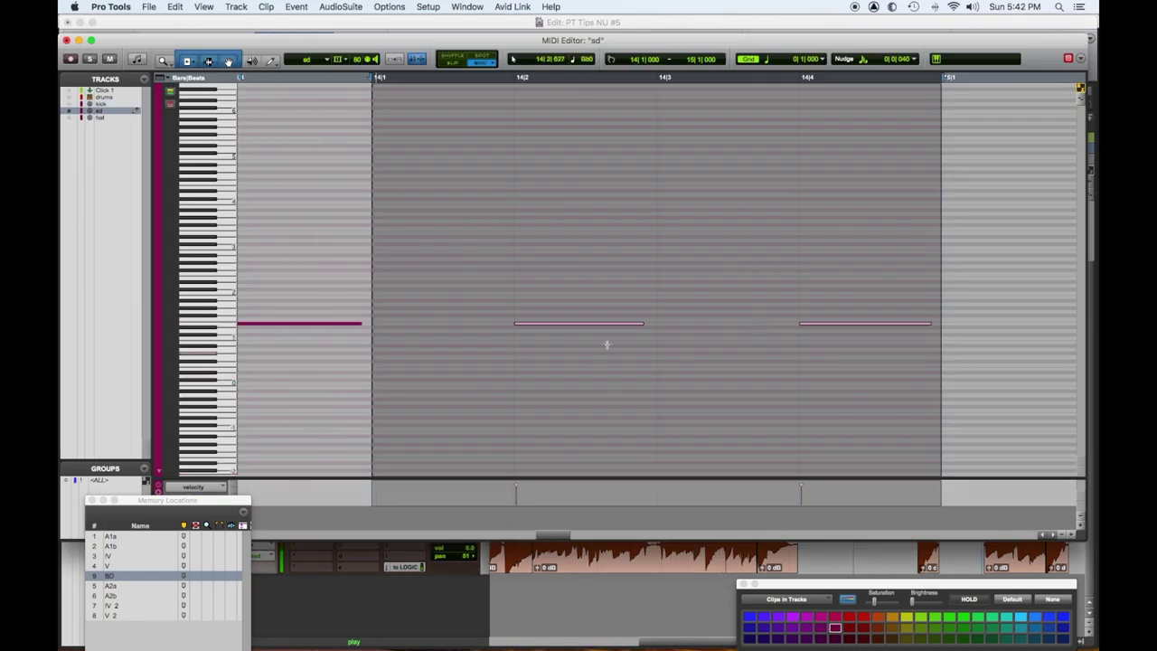
pyautogui.click(859, 327)
pyautogui.moveTo(850, 322); pyautogui.dragTo(765, 324)
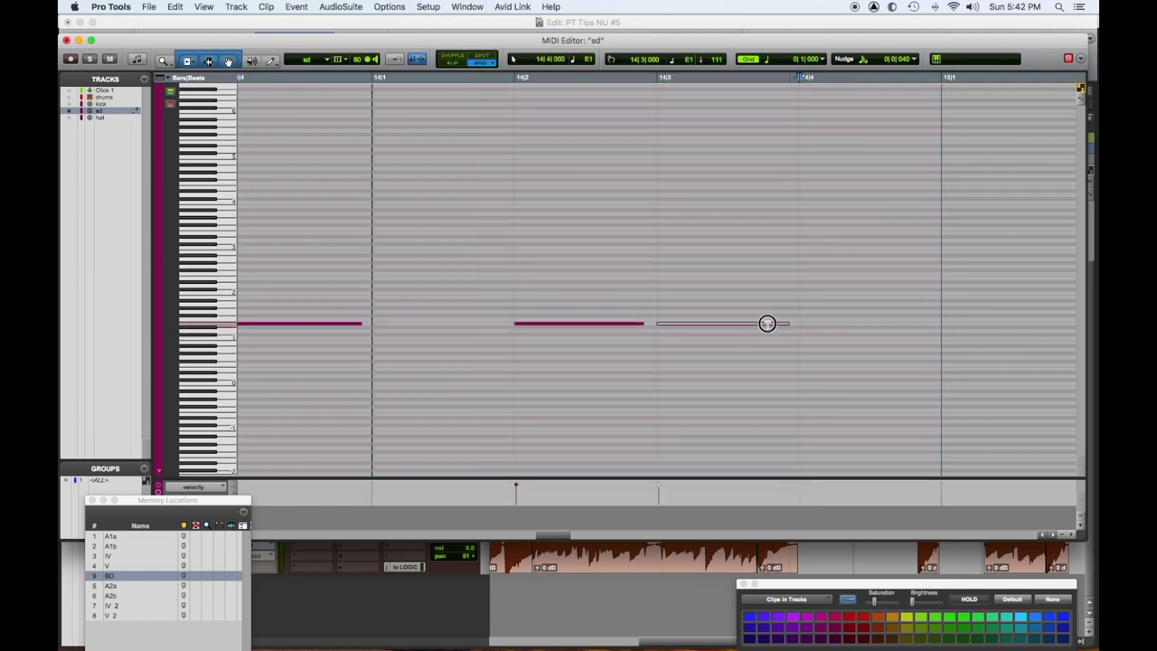
pyautogui.click(775, 322)
pyautogui.moveTo(616, 326); pyautogui.dragTo(515, 323)
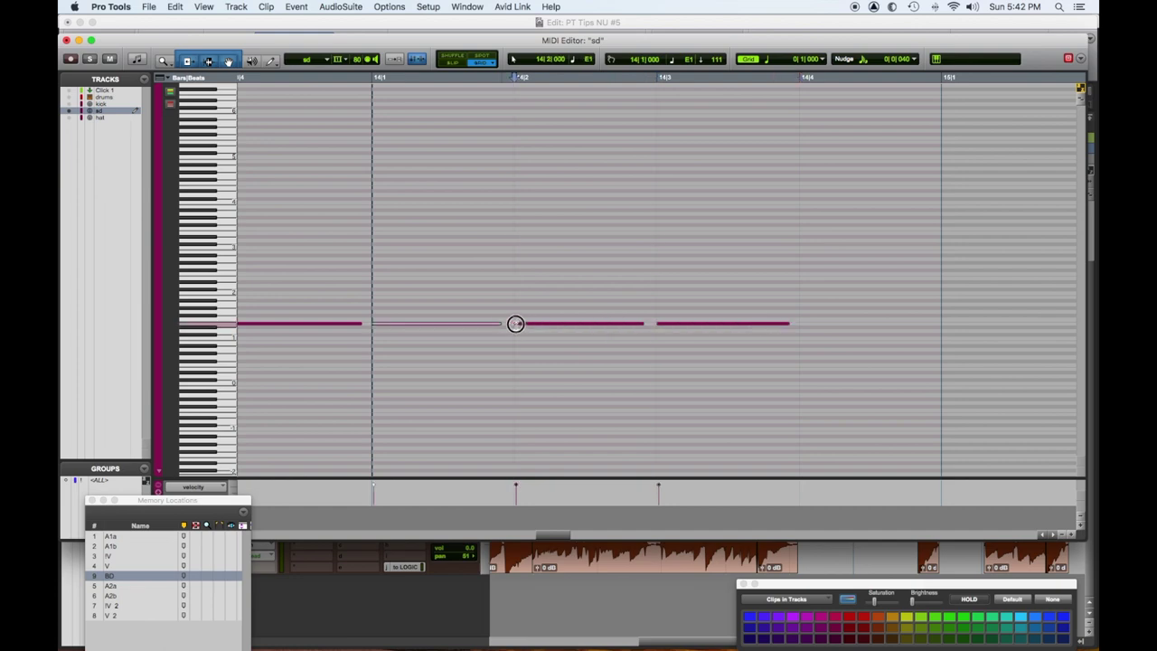
pyautogui.click(65, 40)
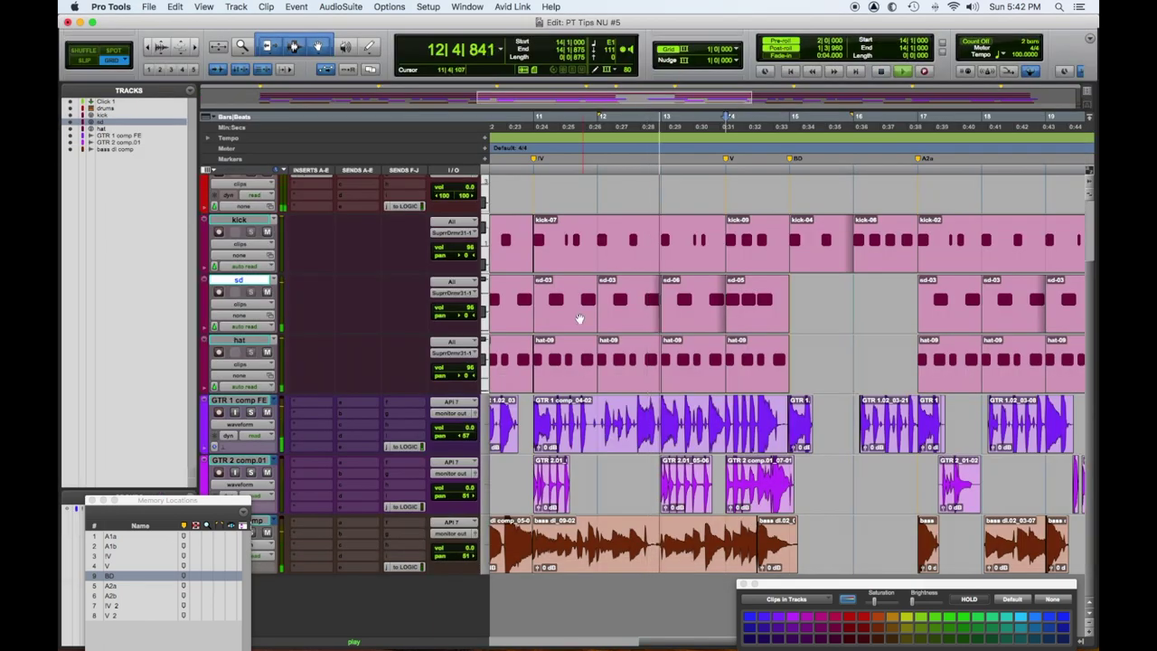
# Delete the hat note on beat 4 of bar 14 and play back the reworked drum break.
pyautogui.doubleClick(762, 380)
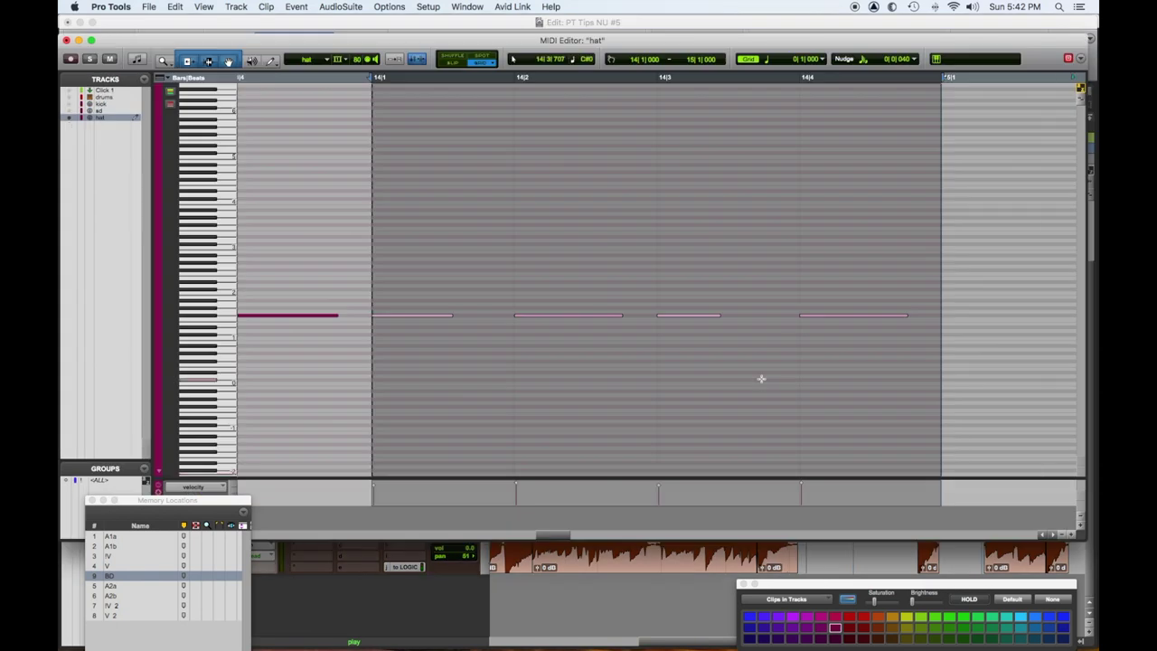
pyautogui.click(780, 248)
pyautogui.click(863, 316)
pyautogui.press('Delete')
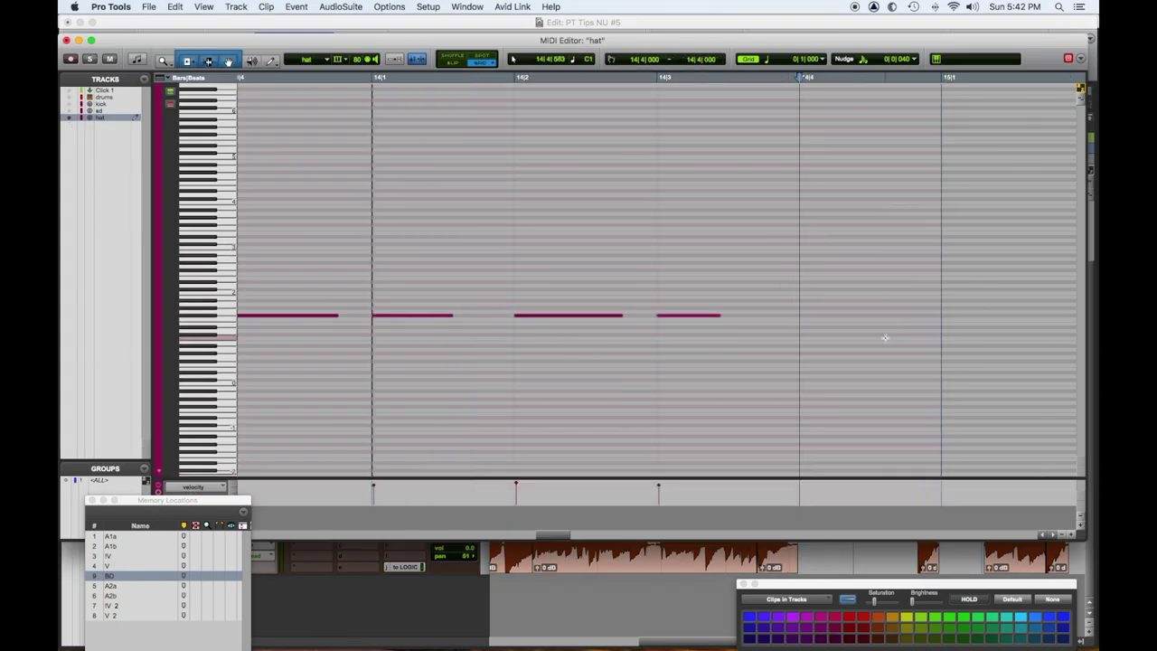
pyautogui.click(66, 40)
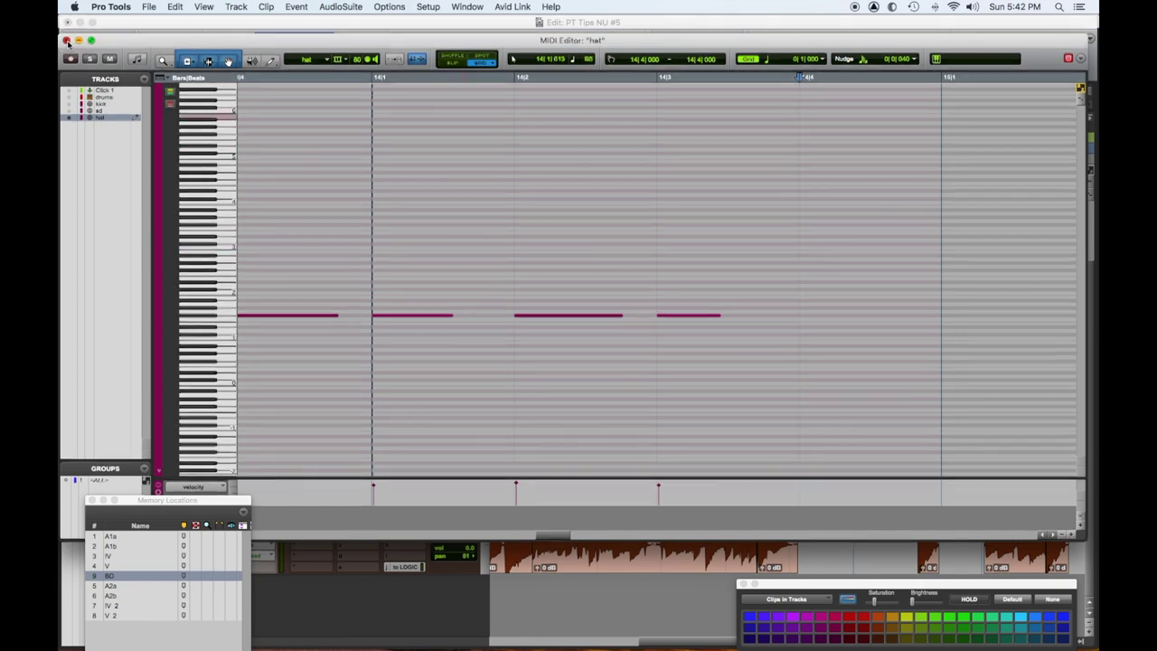
pyautogui.press('space')
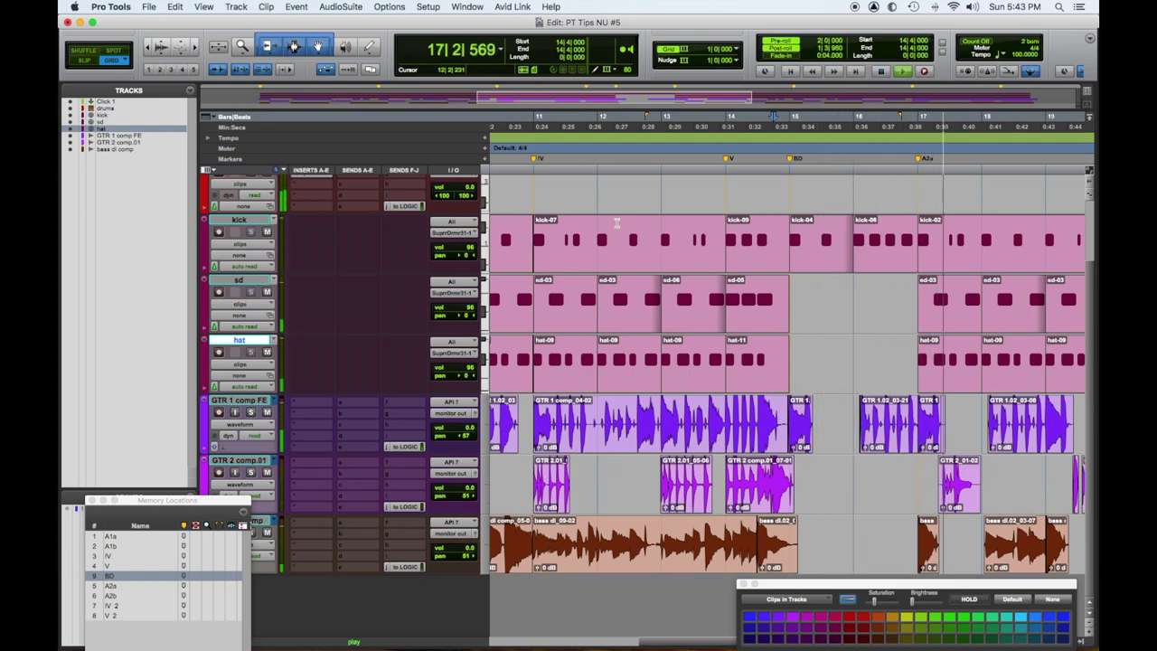
pyautogui.press('space')
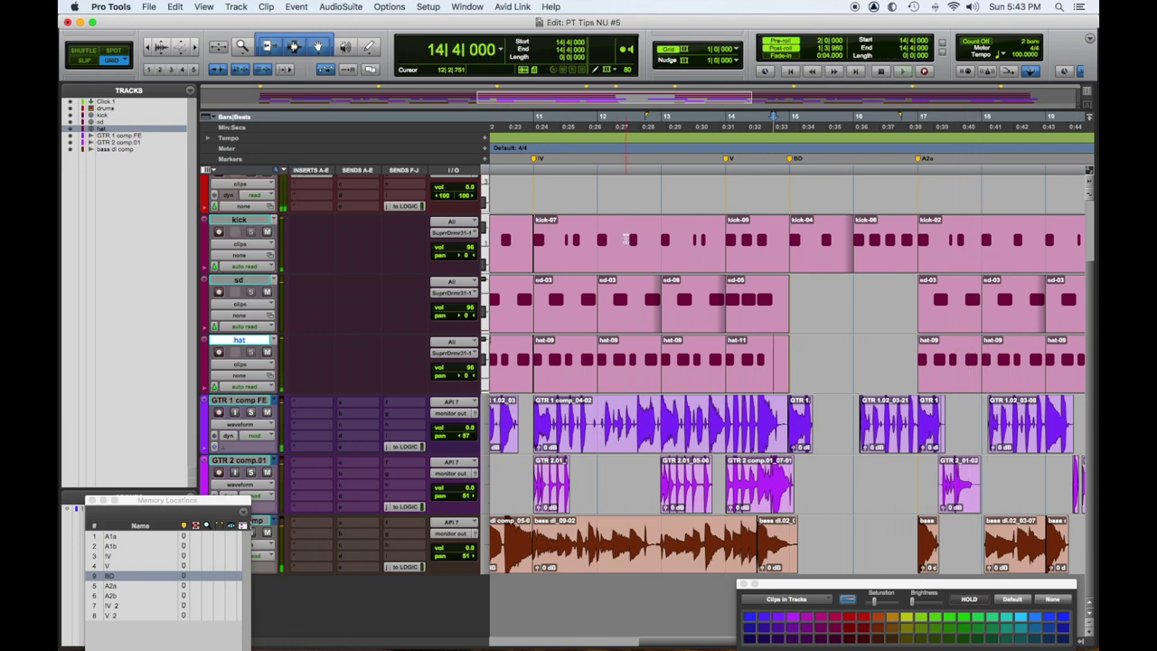
# Play the transition from the BD section into A2a and inspect the clip edges at bar 17 up close.
pyautogui.click(1003, 264)
pyautogui.press('space')
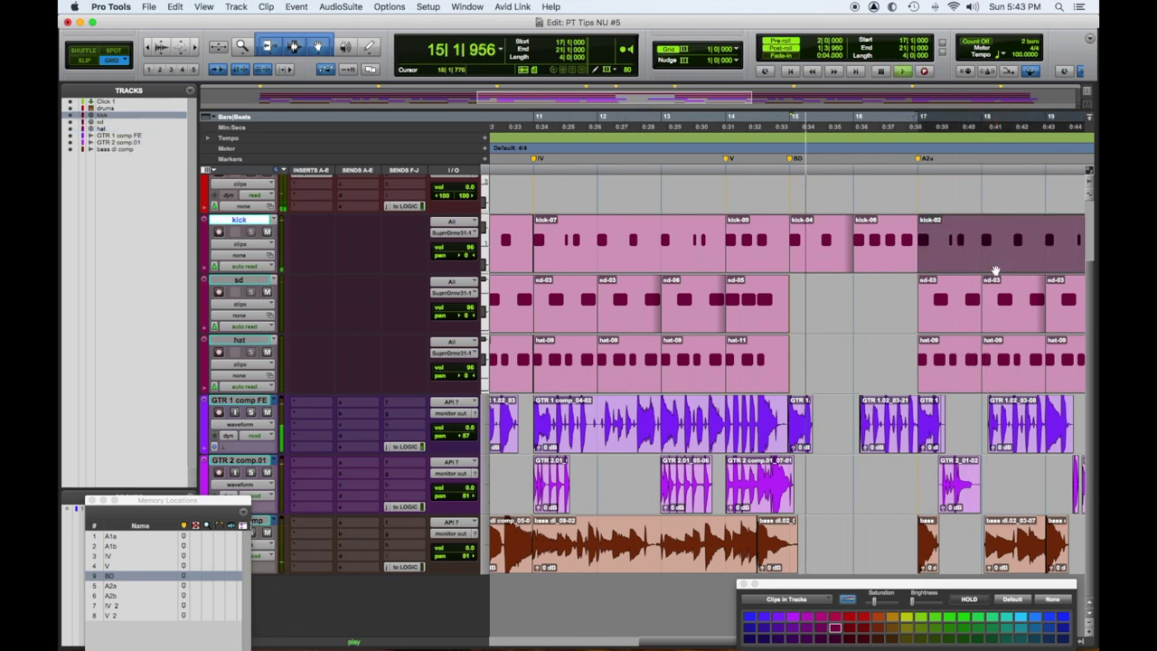
pyautogui.press('super+bracketright')
pyautogui.press('super+bracketright')
pyautogui.press('super+bracketright')
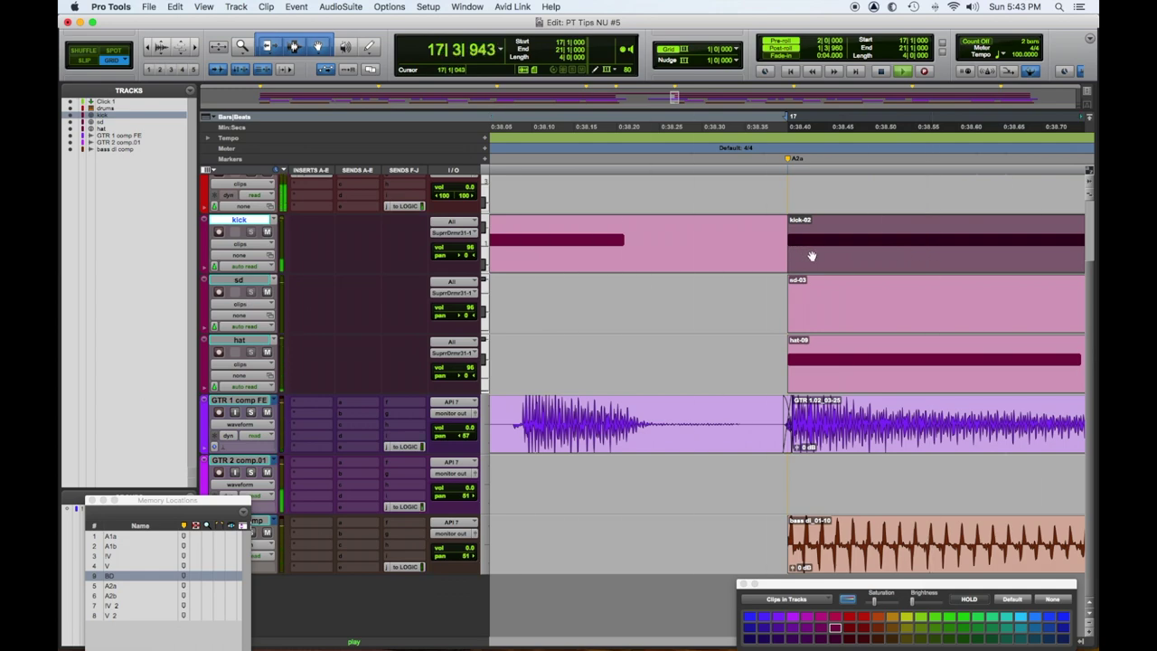
pyautogui.press('super+bracketleft')
pyautogui.press('super+bracketleft')
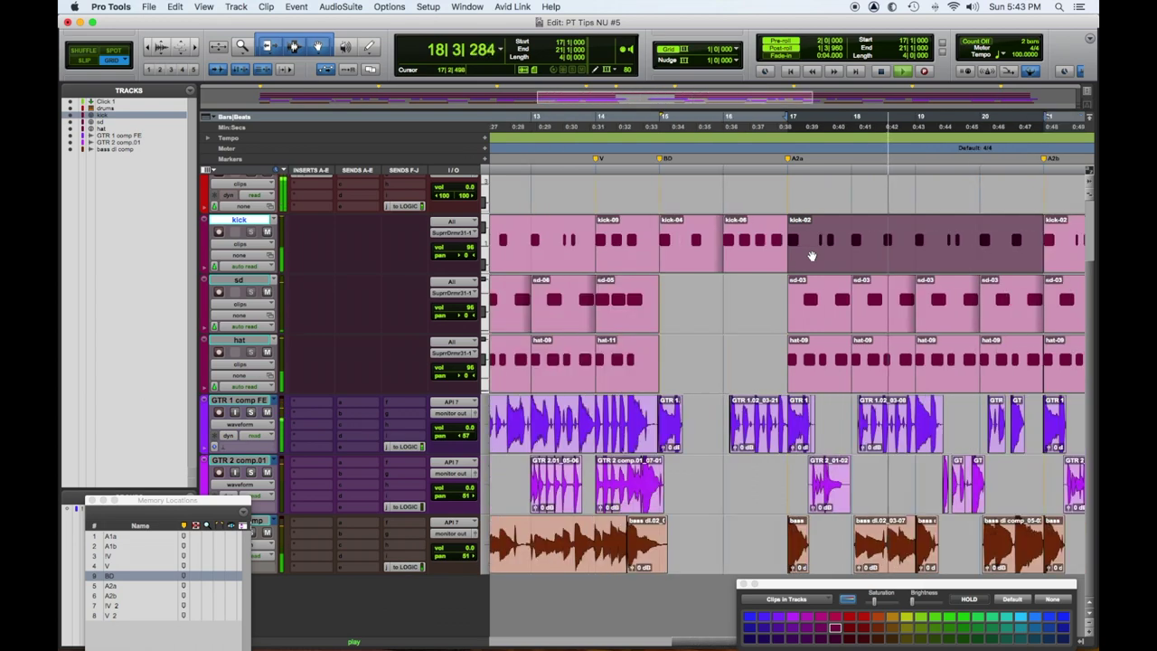